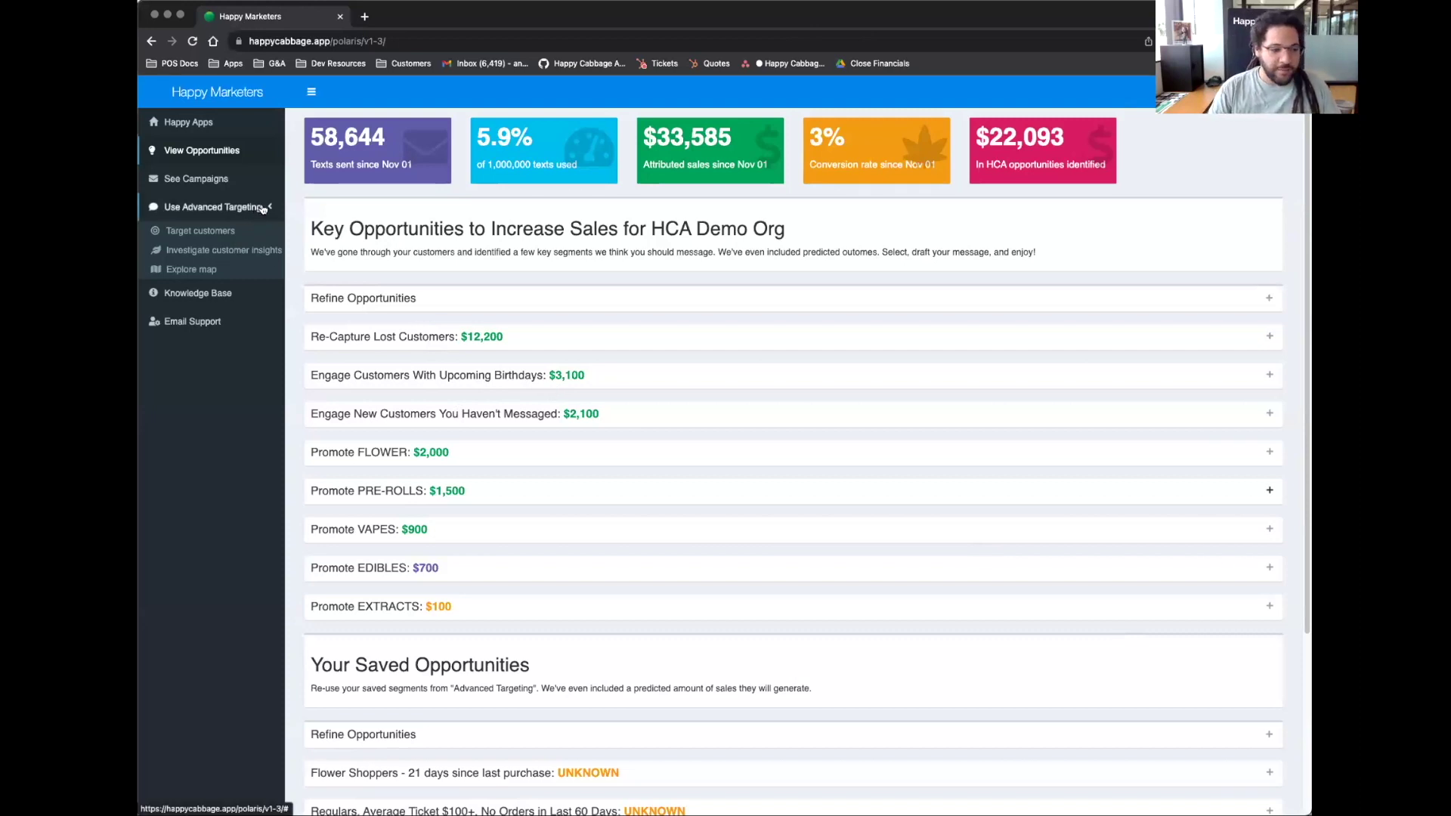
Step: Open the customer targeting page, refresh the targeting and select the "Regulars: 90 Days Lost" target segment
{"action": "left_click", "coordinate": [188, 231]}
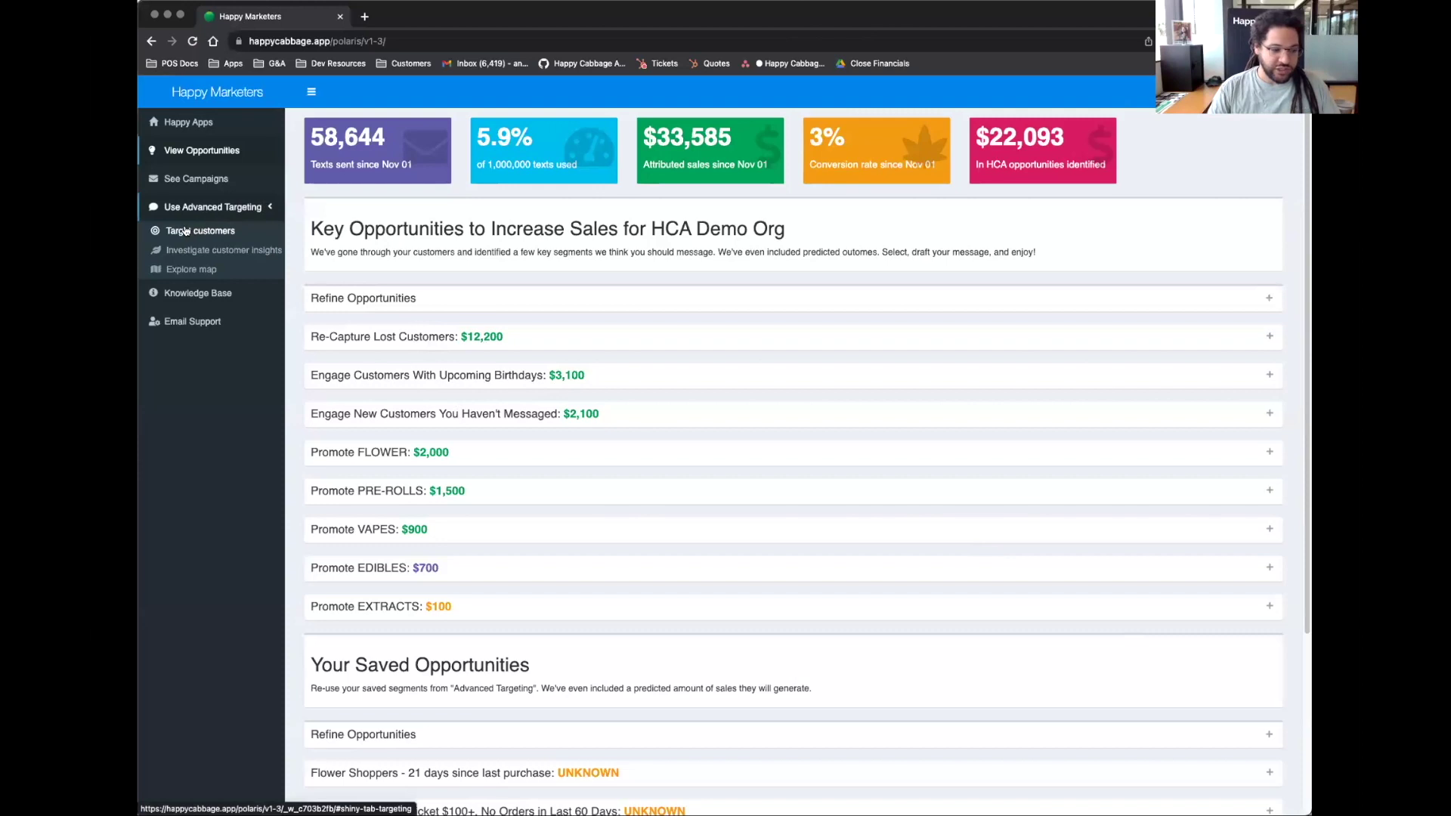
{"action": "left_click", "coordinate": [343, 217]}
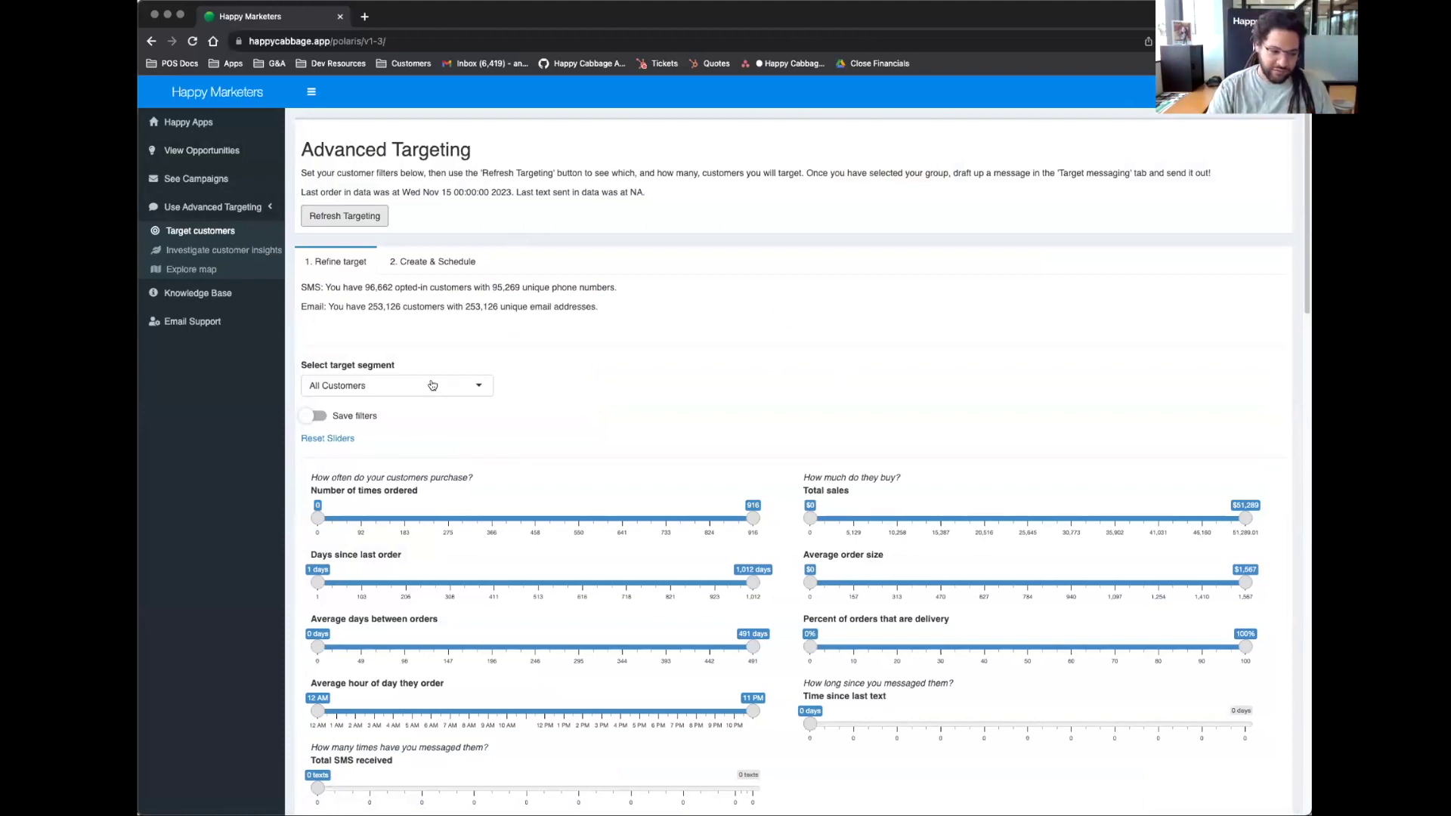
{"action": "left_click", "coordinate": [468, 389]}
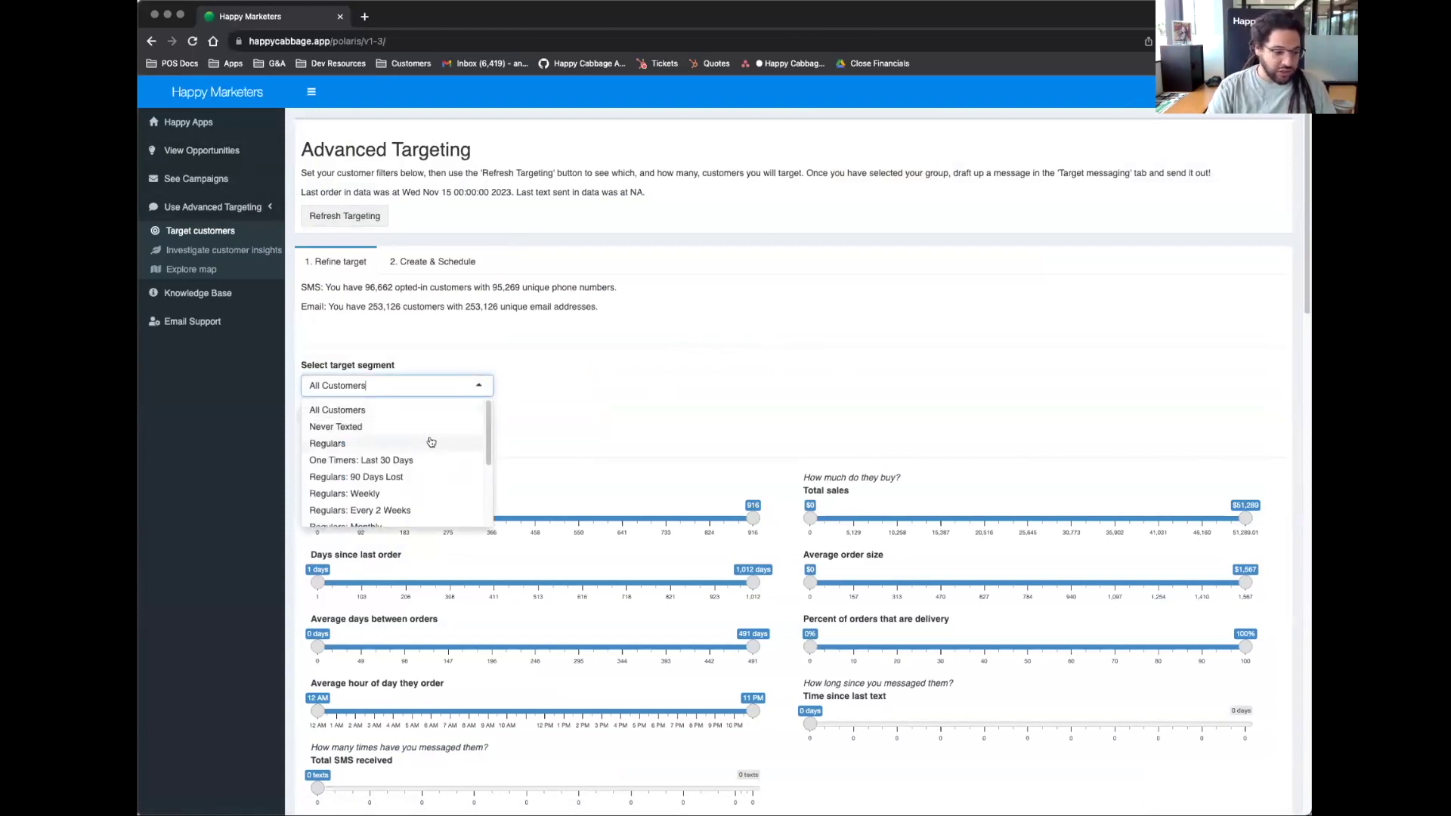
{"action": "scroll", "coordinate": [412, 477], "scroll_direction": "down", "scroll_amount": 2}
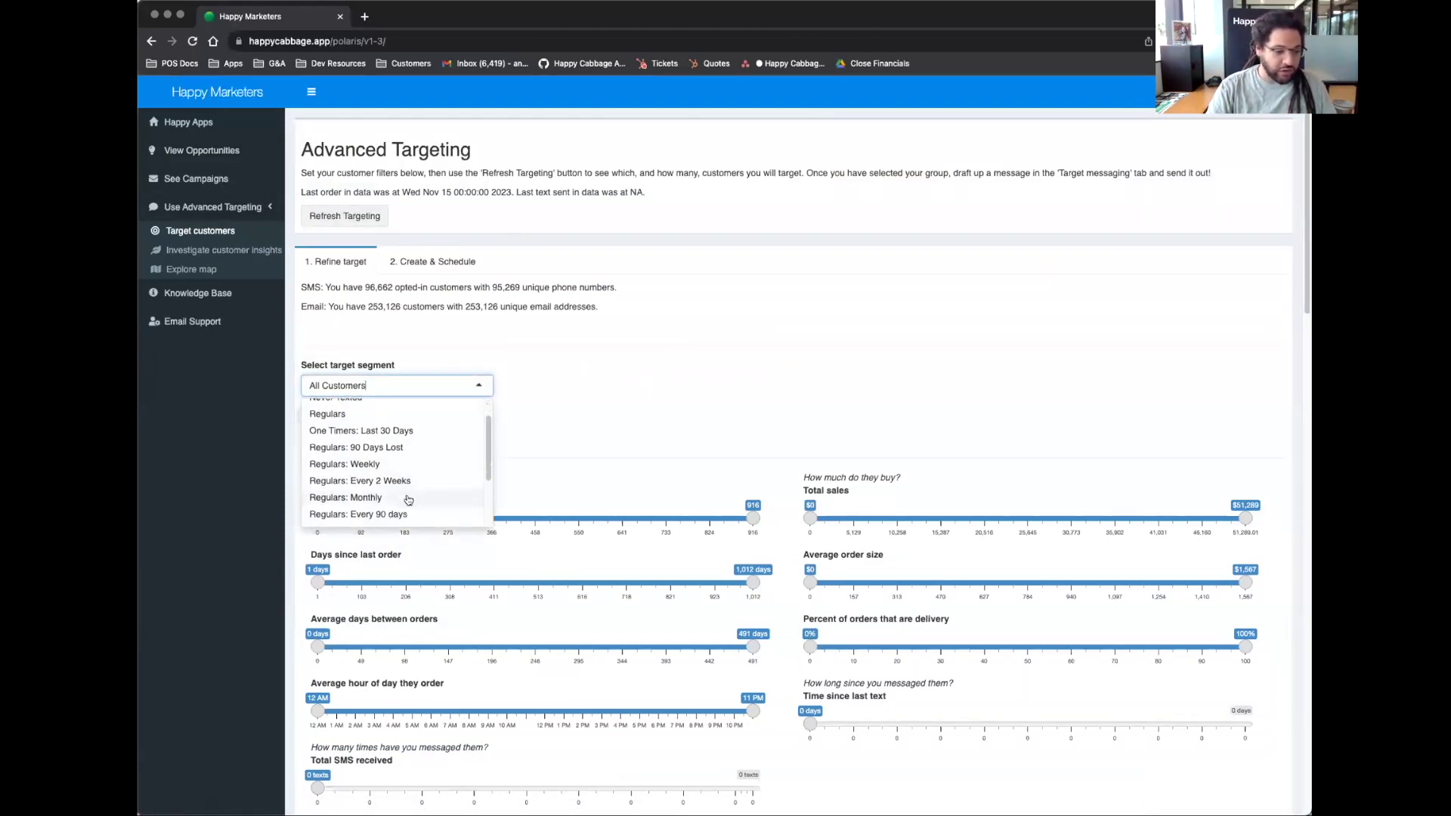
{"action": "left_click", "coordinate": [413, 452]}
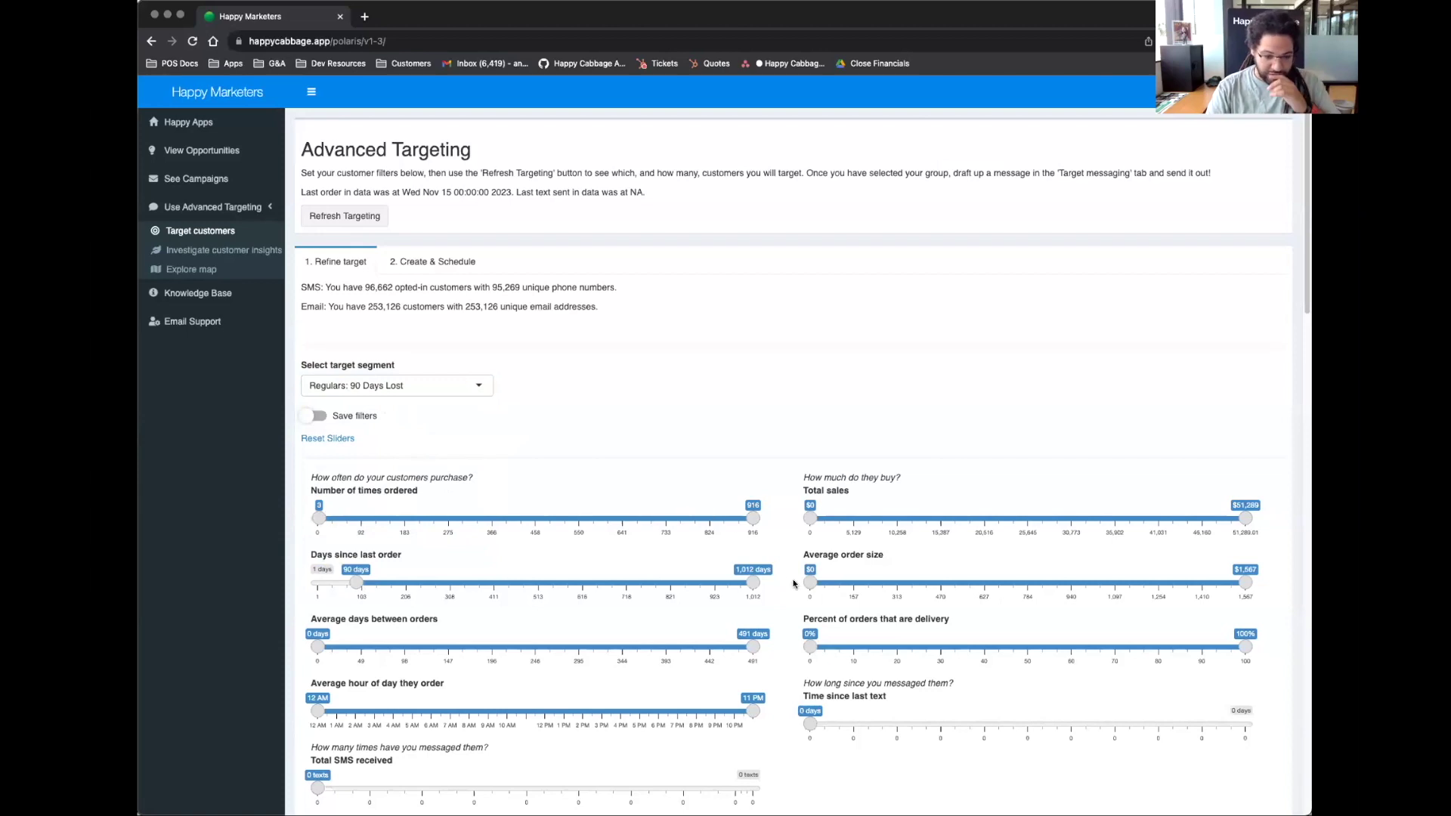
Step: Set the minimum average order size to $75 and refresh the targeting
{"action": "left_click_drag", "start_coordinate": [810, 591], "coordinate": [831, 584]}
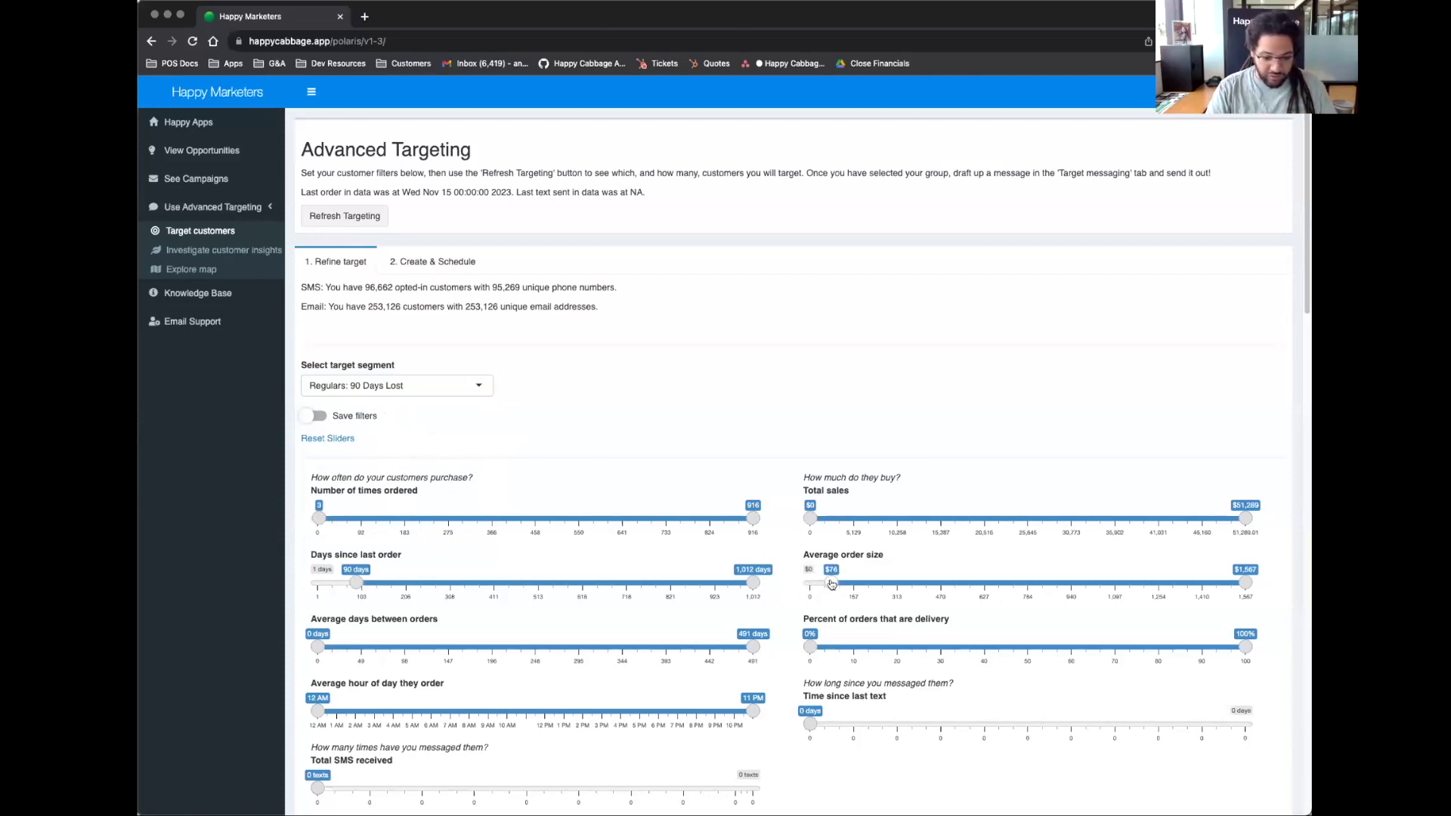
{"action": "left_click", "coordinate": [359, 217]}
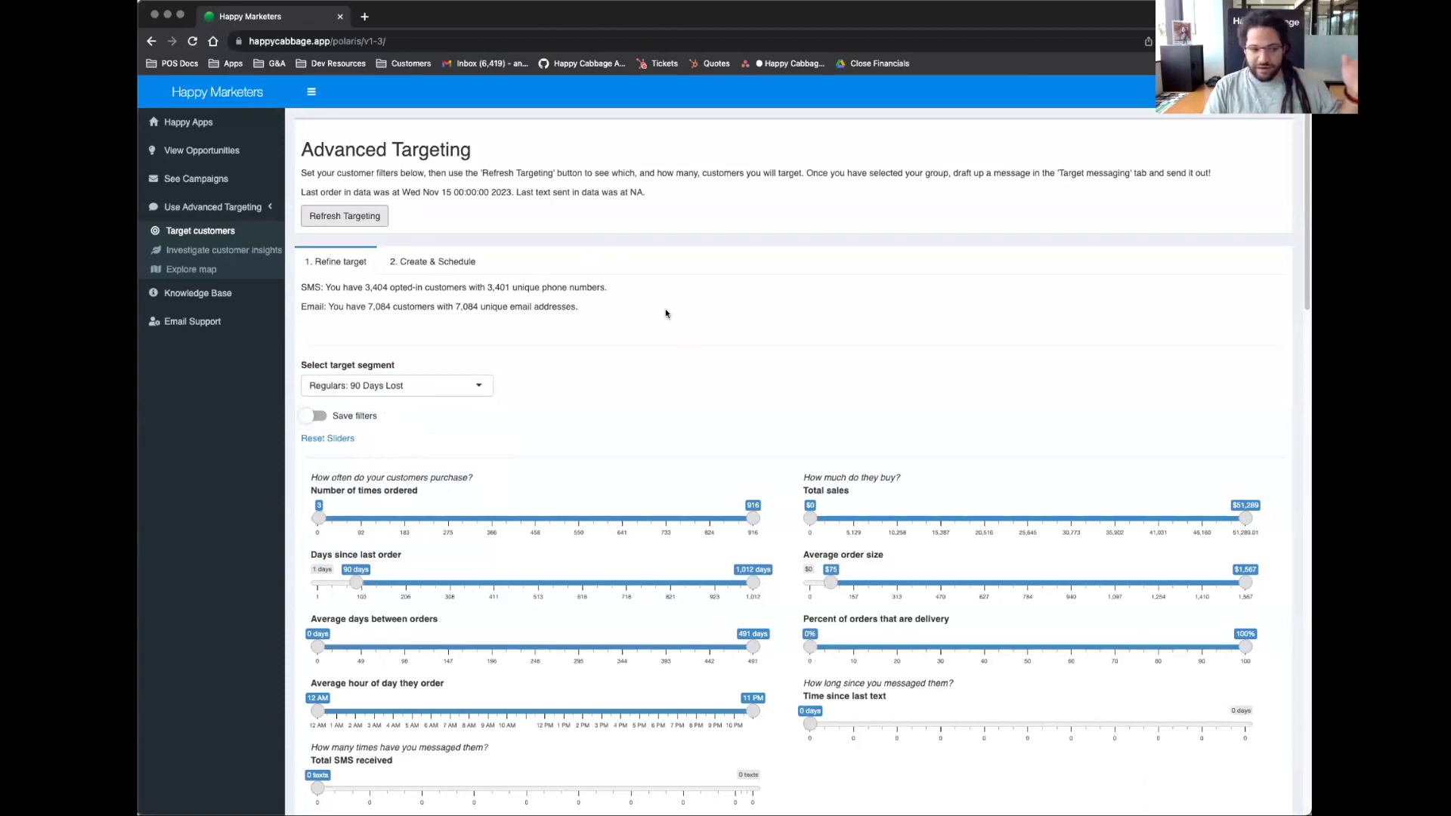
Step: Limit the last order source to Weedmaps and Leafly only and refresh the targeting
{"action": "scroll", "coordinate": [665, 312], "scroll_direction": "down", "scroll_amount": 2}
{"action": "scroll", "coordinate": [665, 312], "scroll_direction": "down", "scroll_amount": 4}
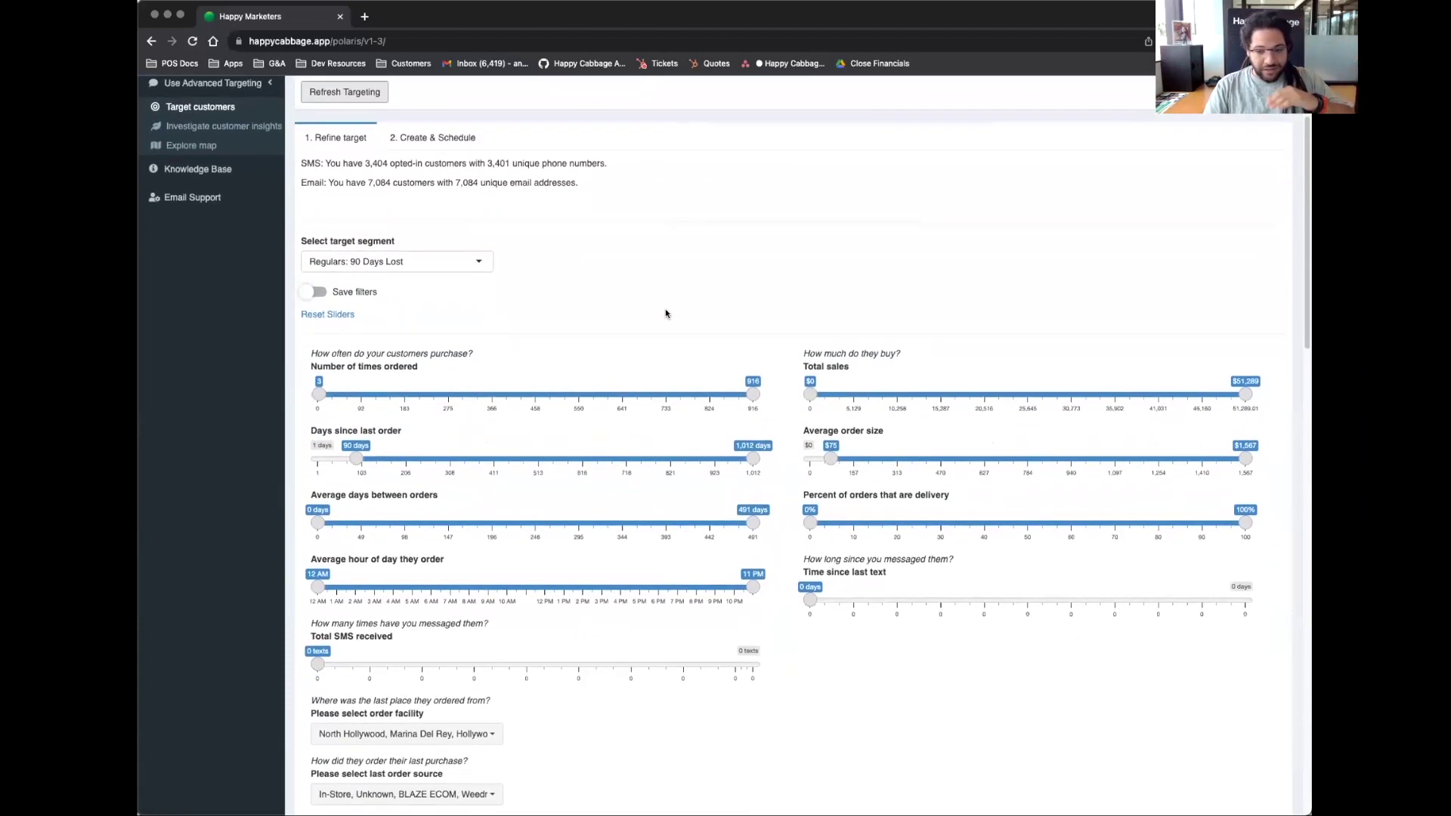
{"action": "scroll", "coordinate": [665, 313], "scroll_direction": "down", "scroll_amount": 2}
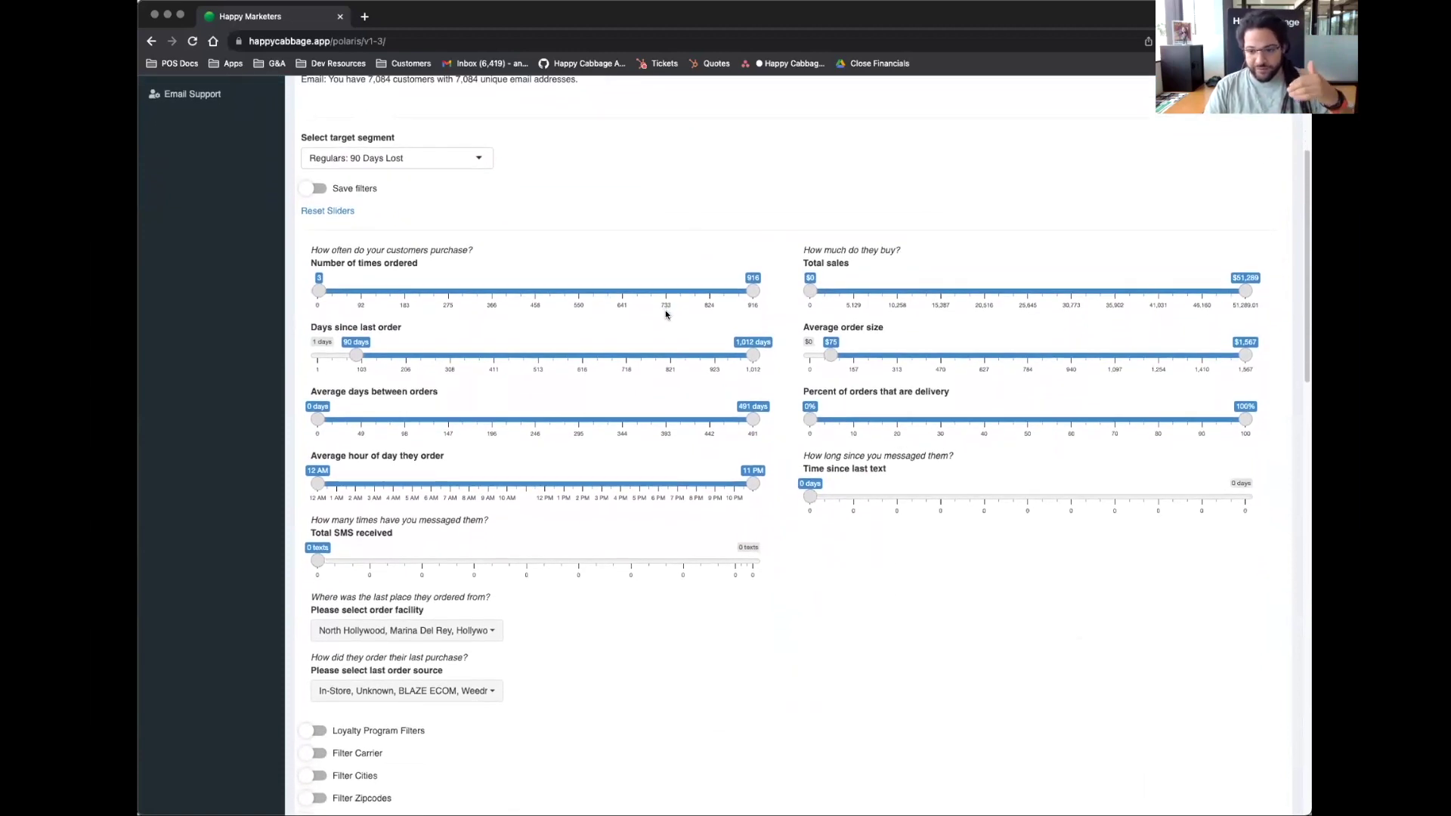
{"action": "scroll", "coordinate": [522, 468], "scroll_direction": "down", "scroll_amount": 1}
{"action": "scroll", "coordinate": [510, 476], "scroll_direction": "down", "scroll_amount": 5}
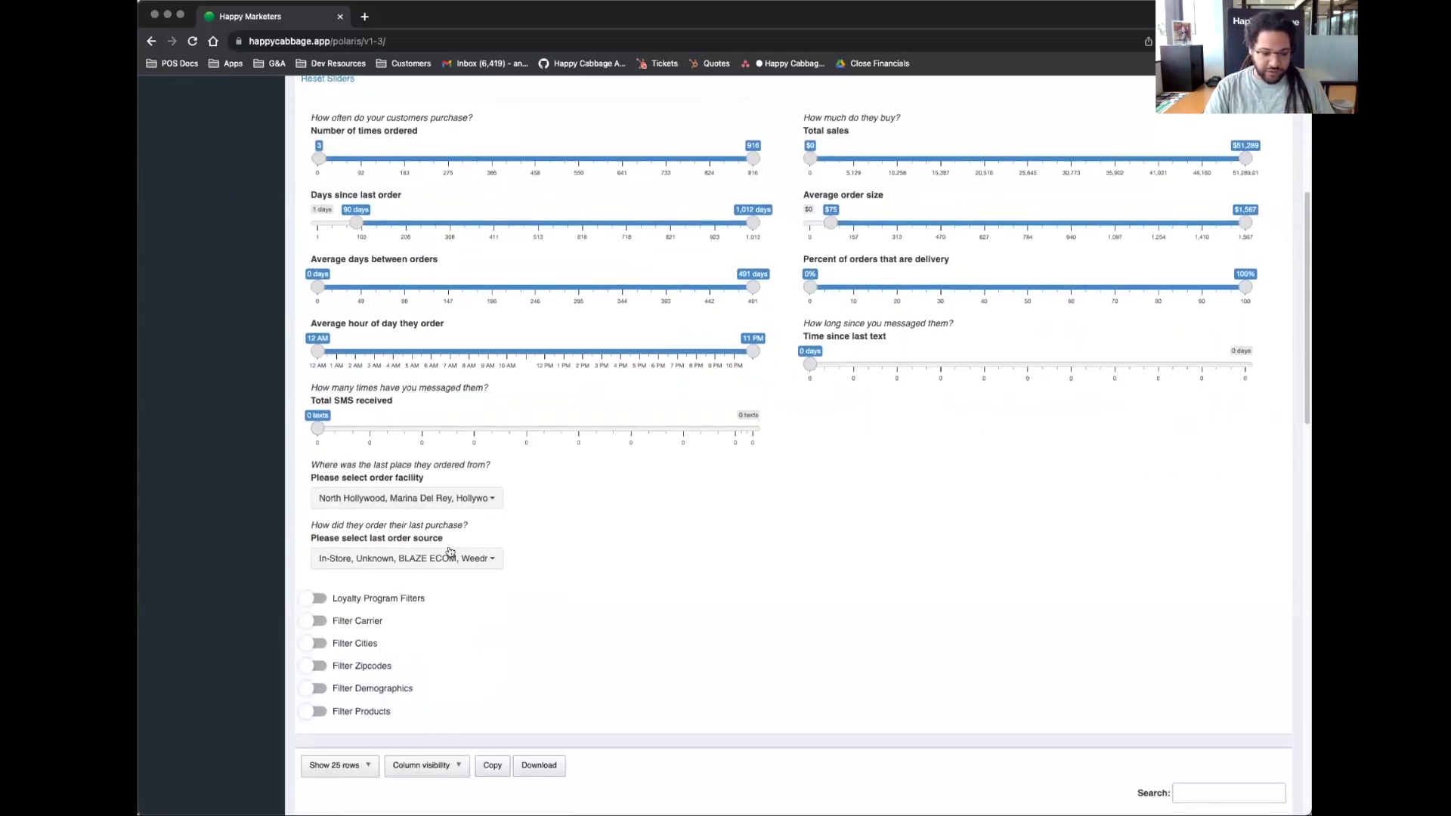
{"action": "left_click", "coordinate": [408, 557]}
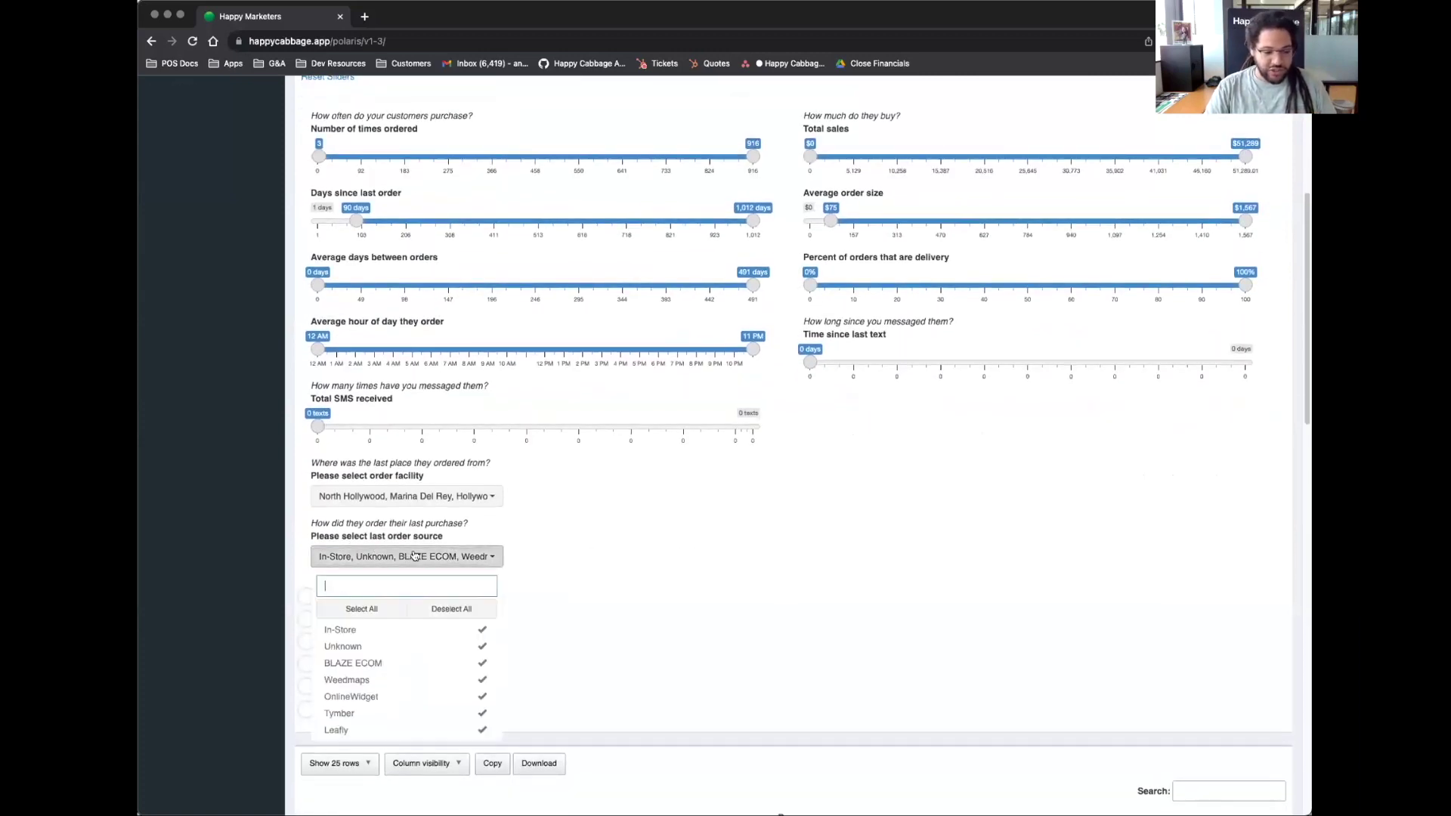
{"action": "left_click", "coordinate": [470, 608]}
{"action": "left_click", "coordinate": [445, 680]}
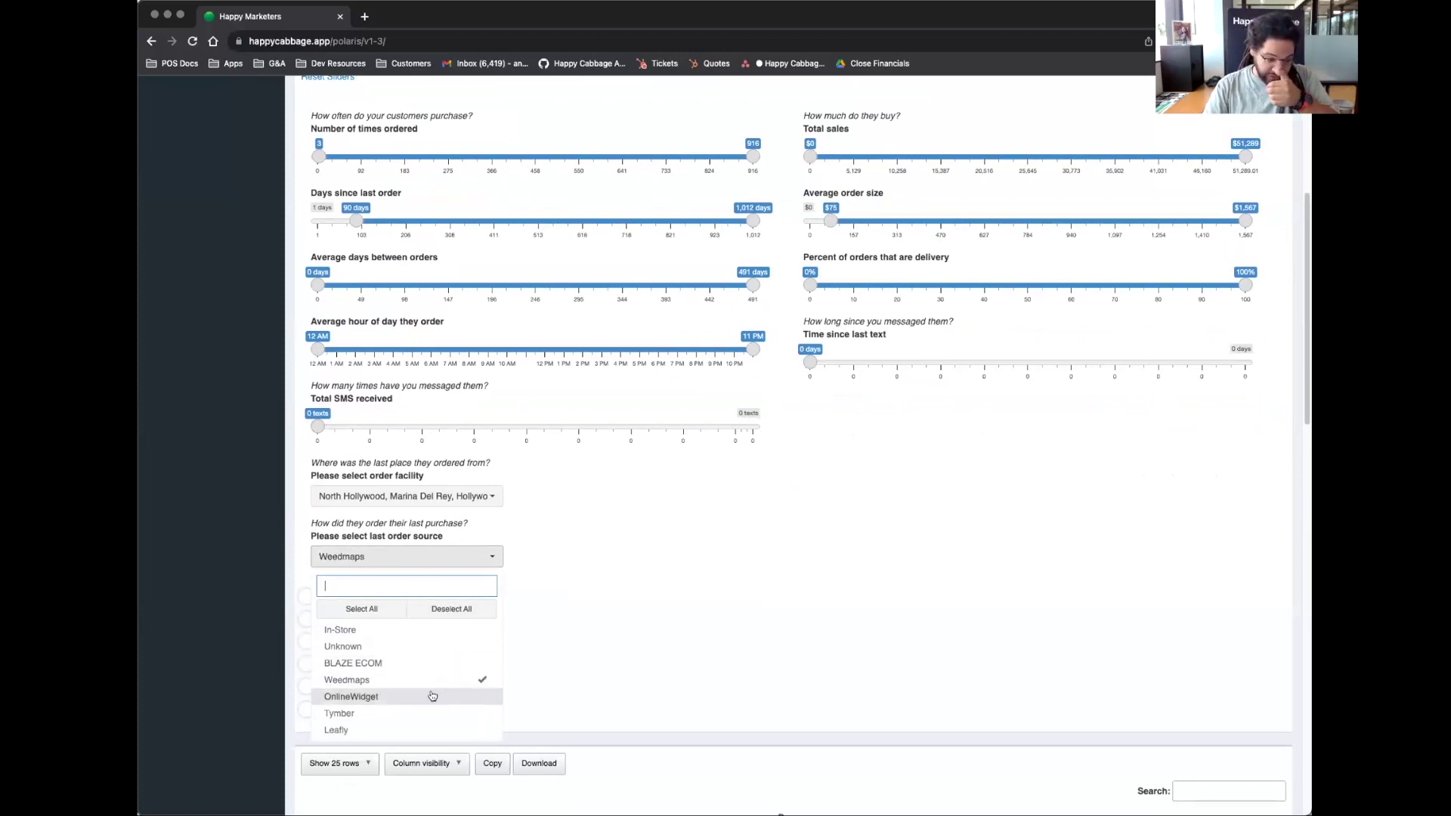
{"action": "left_click", "coordinate": [421, 729]}
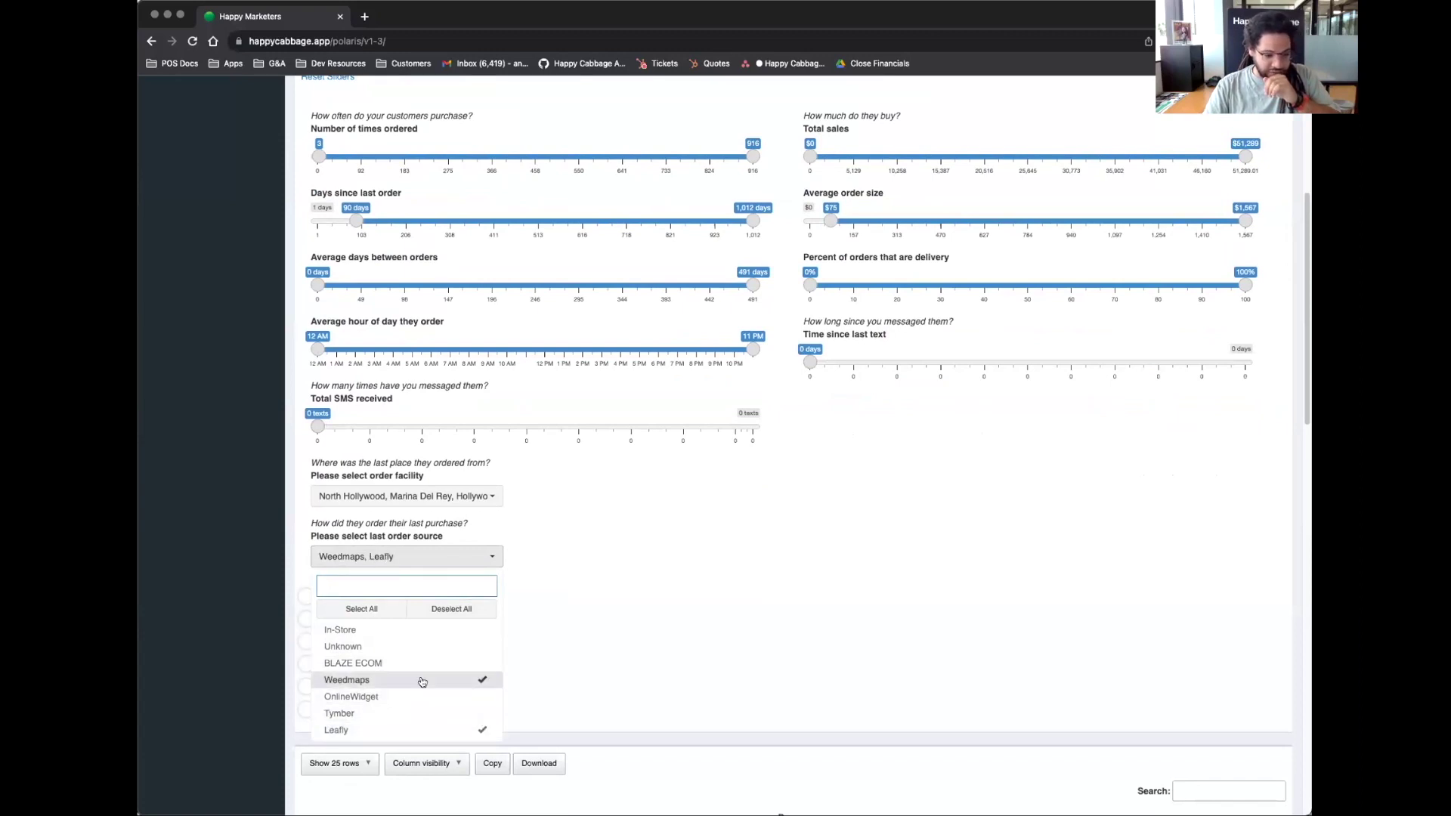
{"action": "left_click", "coordinate": [619, 662]}
{"action": "scroll", "coordinate": [576, 603], "scroll_direction": "up", "scroll_amount": 1}
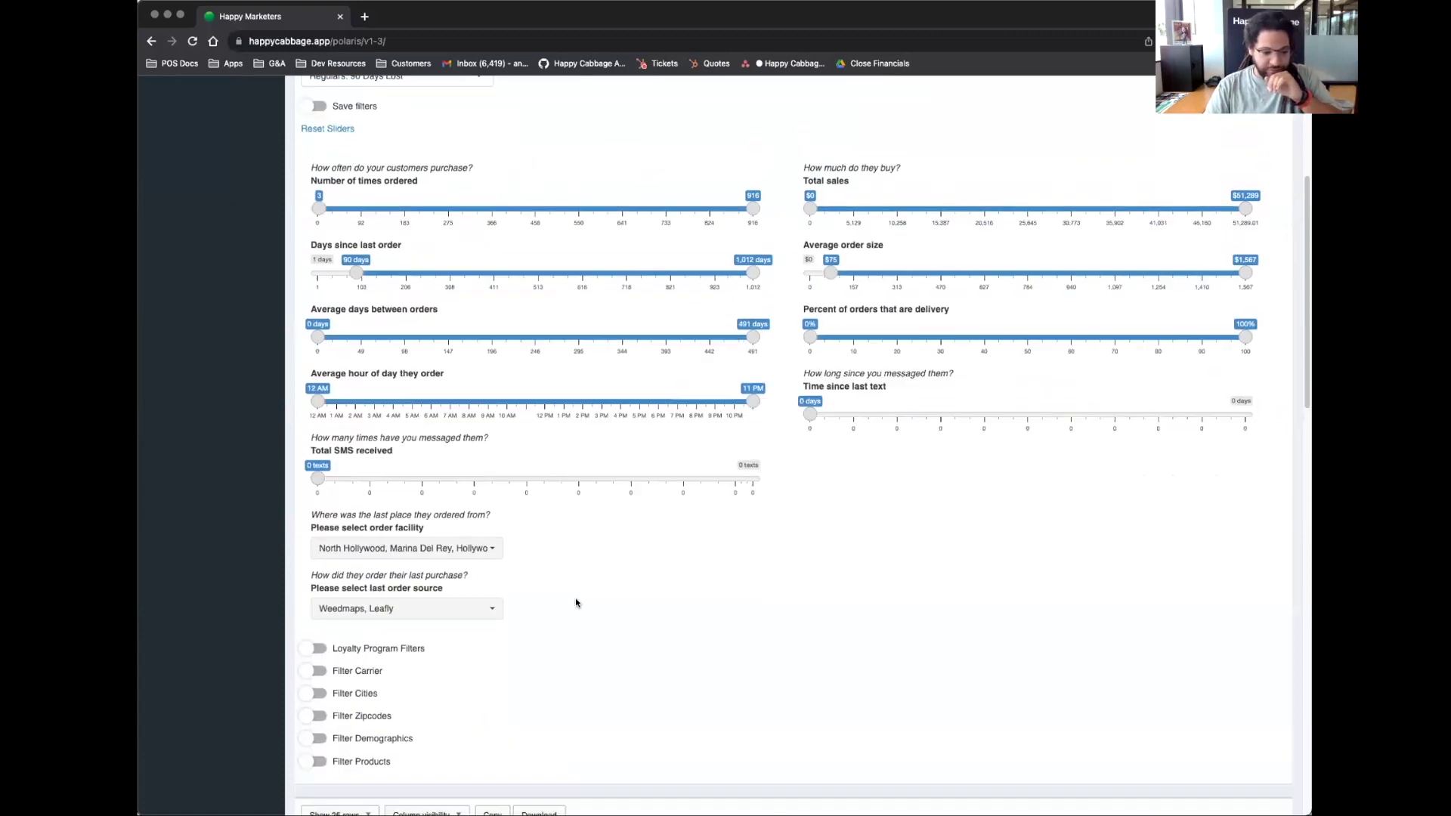
{"action": "scroll", "coordinate": [576, 603], "scroll_direction": "up", "scroll_amount": 5}
{"action": "left_click", "coordinate": [359, 214]}
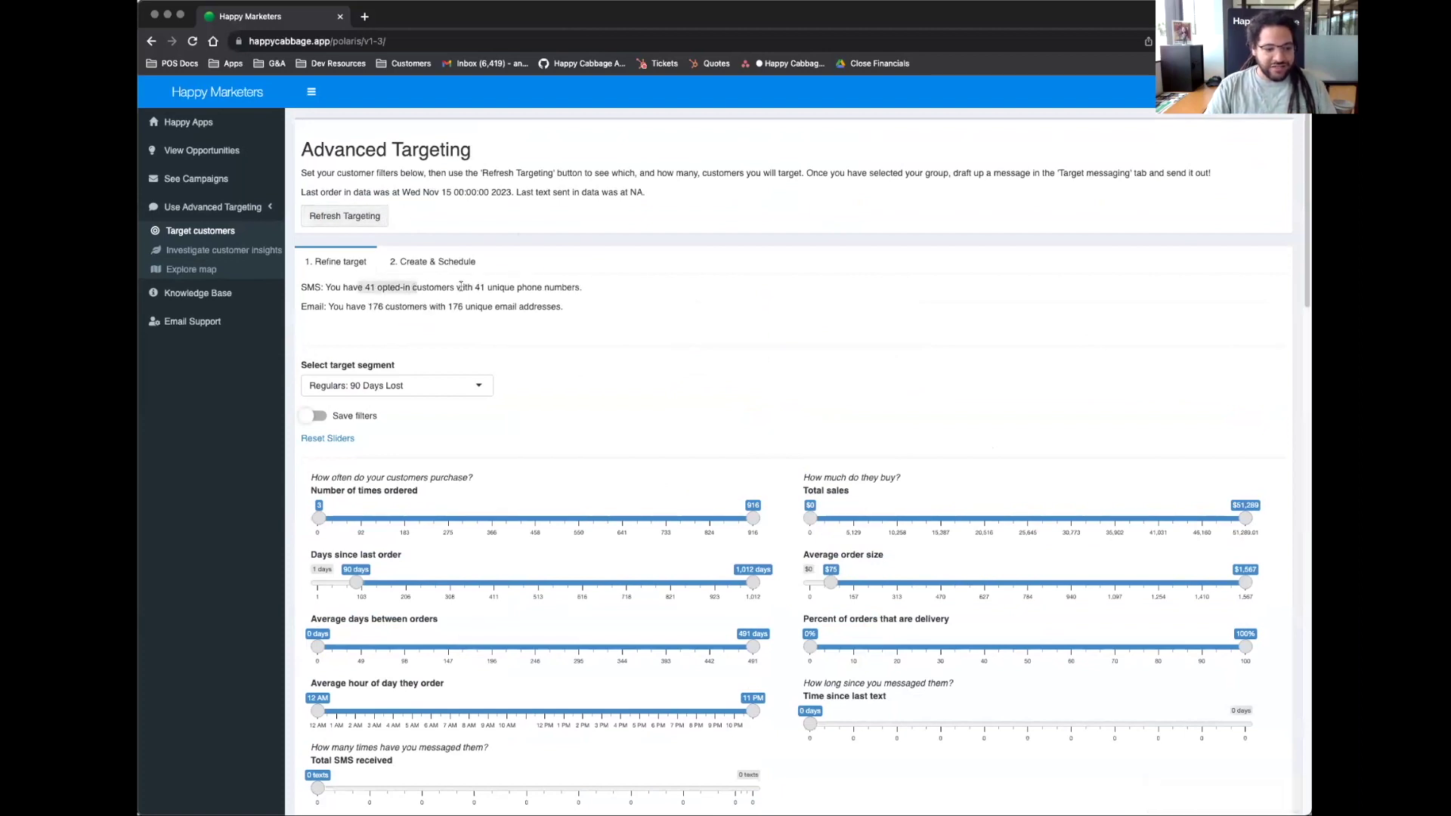
{"action": "left_click_drag", "start_coordinate": [461, 285], "coordinate": [580, 287]}
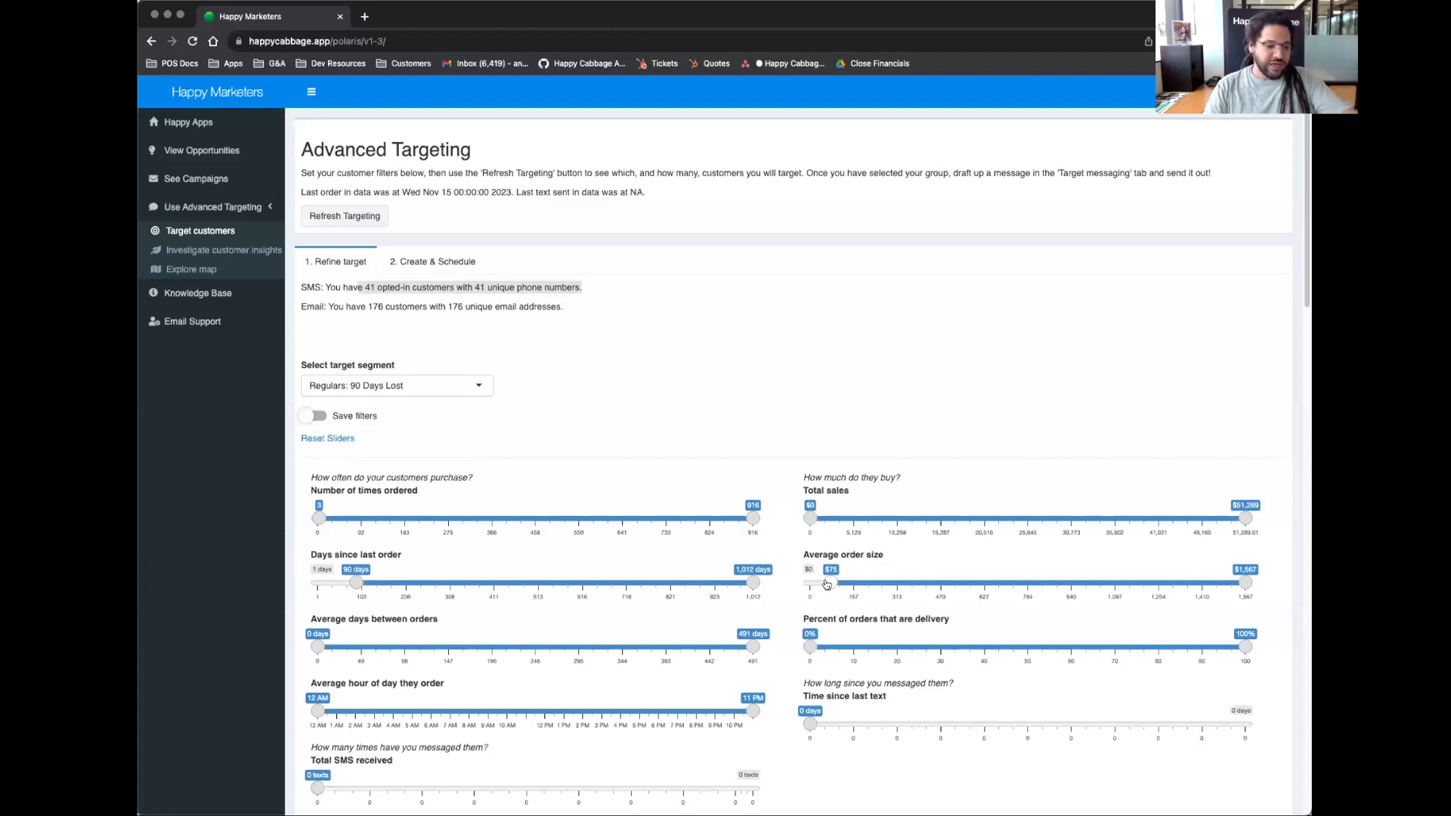
Step: Set the minimum average order size to $0 and refresh the targeting
{"action": "left_click_drag", "start_coordinate": [827, 584], "coordinate": [780, 583]}
{"action": "left_click", "coordinate": [357, 219]}
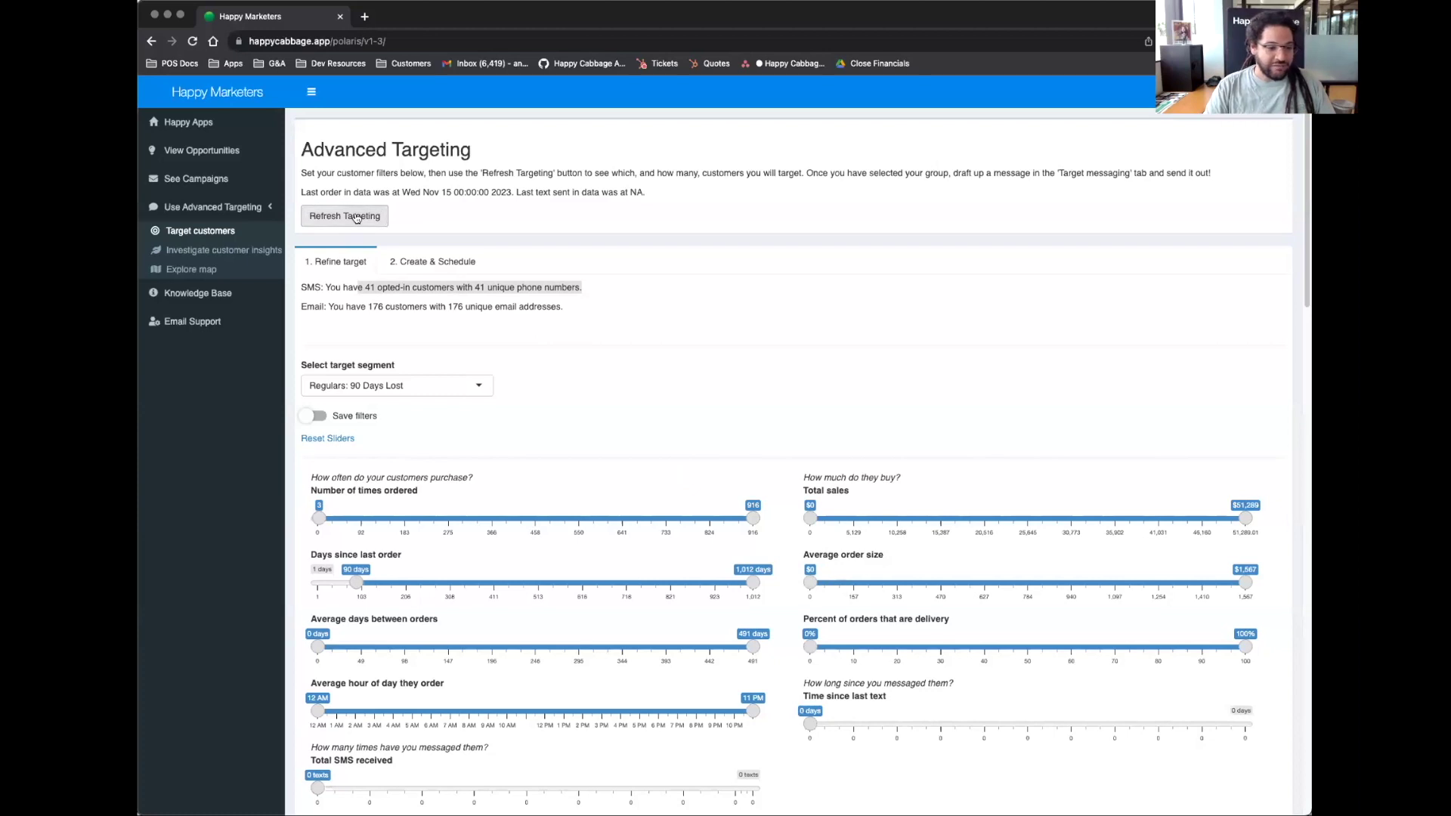
{"action": "scroll", "coordinate": [673, 364], "scroll_direction": "down", "scroll_amount": 5}
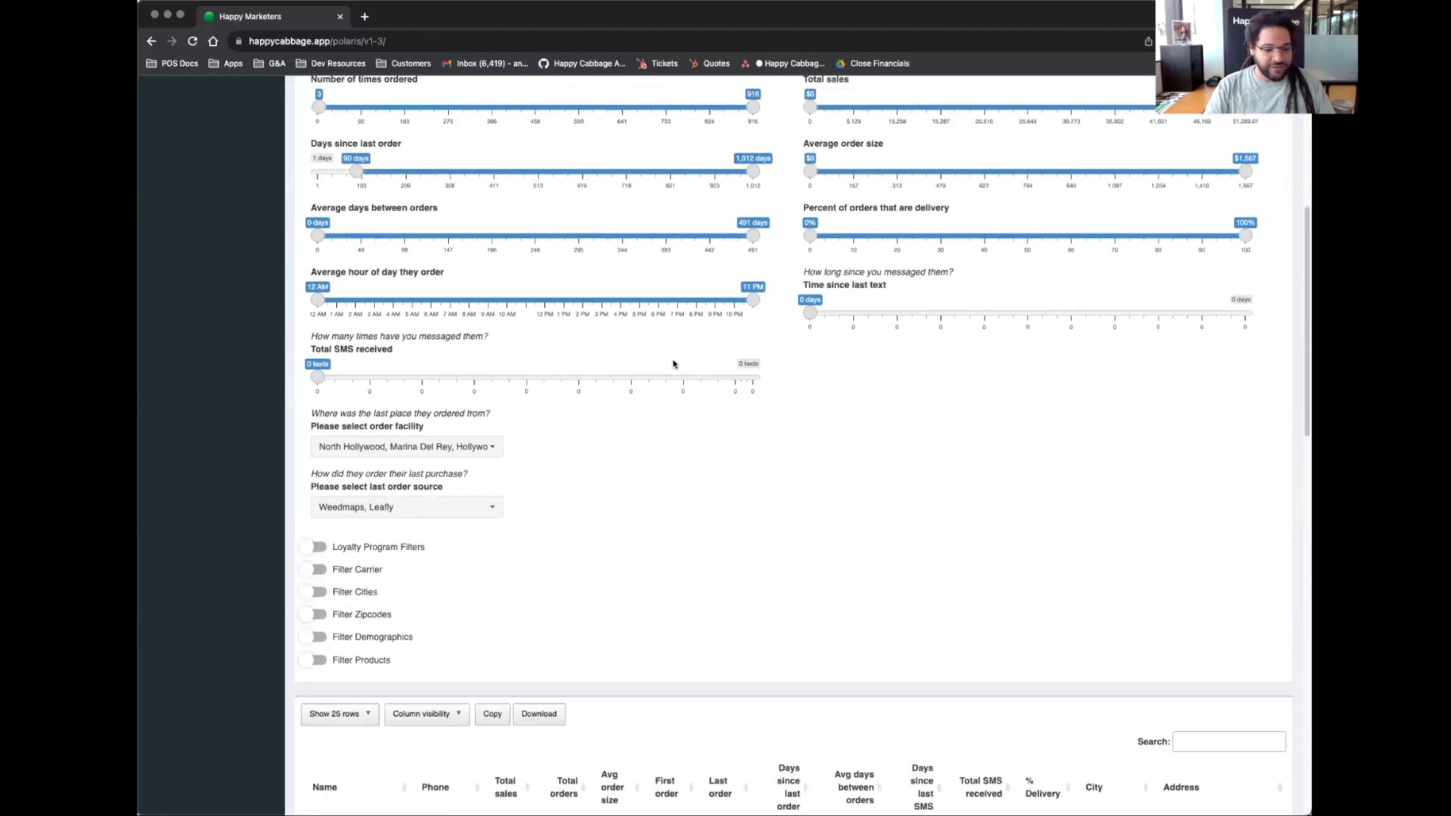
{"action": "scroll", "coordinate": [339, 118], "scroll_direction": "up", "scroll_amount": 2}
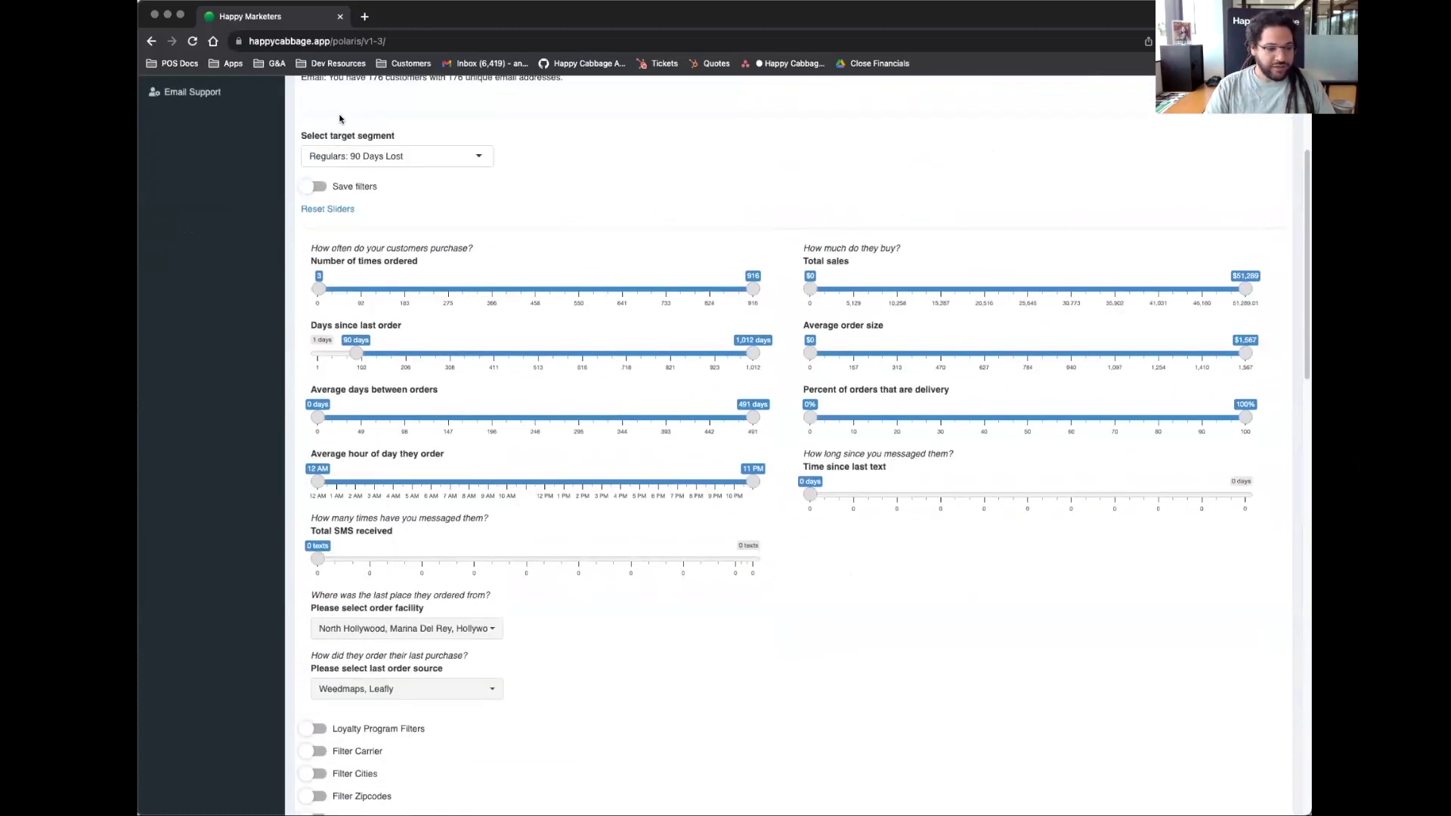
{"action": "scroll", "coordinate": [339, 119], "scroll_direction": "up", "scroll_amount": 3}
{"action": "left_click", "coordinate": [340, 217]}
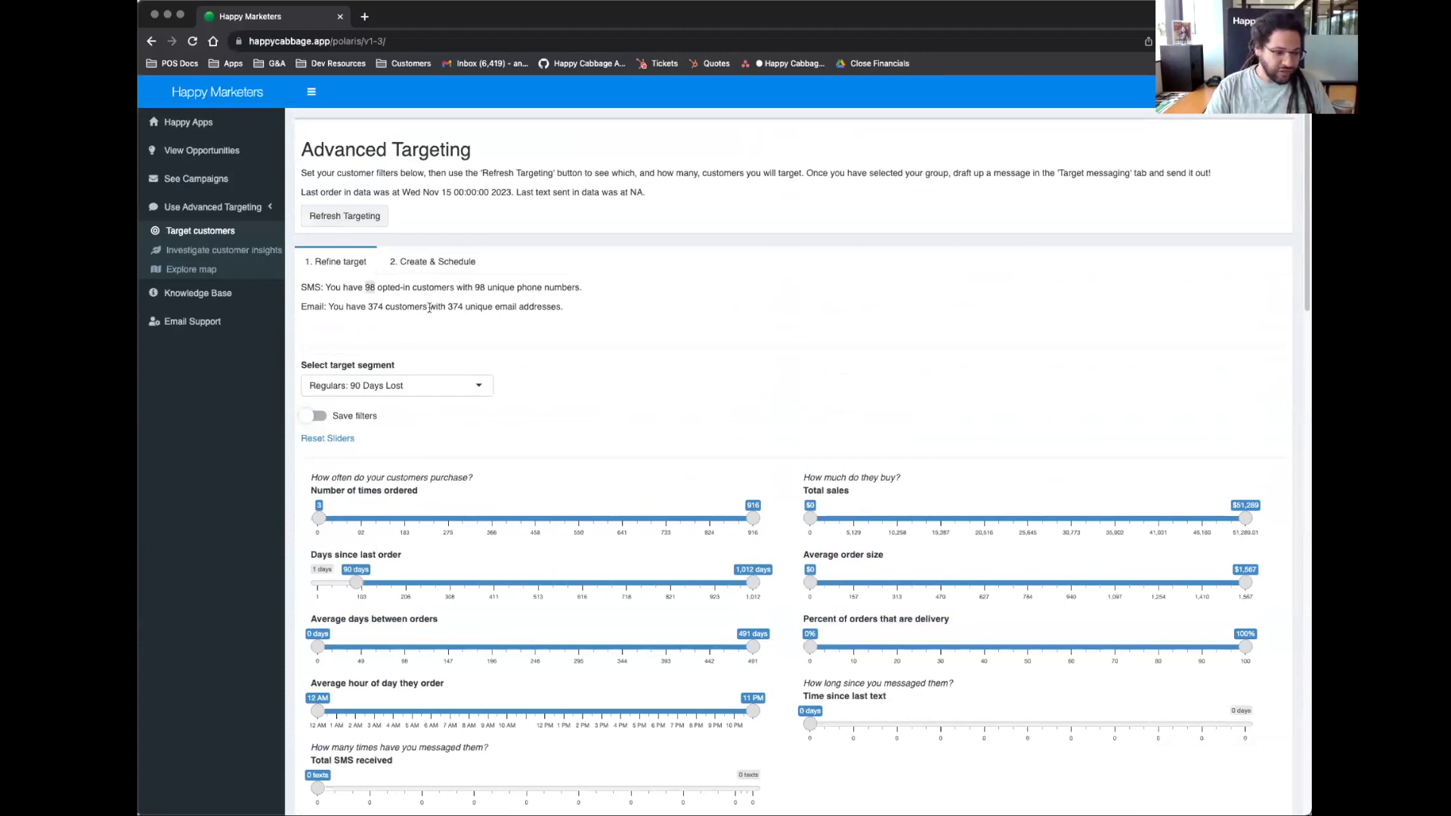
Step: Go to the campaign creation and scheduling stage and open the automatic text generator for the SMS message body
{"action": "left_click", "coordinate": [437, 262]}
{"action": "scroll", "coordinate": [726, 257], "scroll_direction": "down", "scroll_amount": 1}
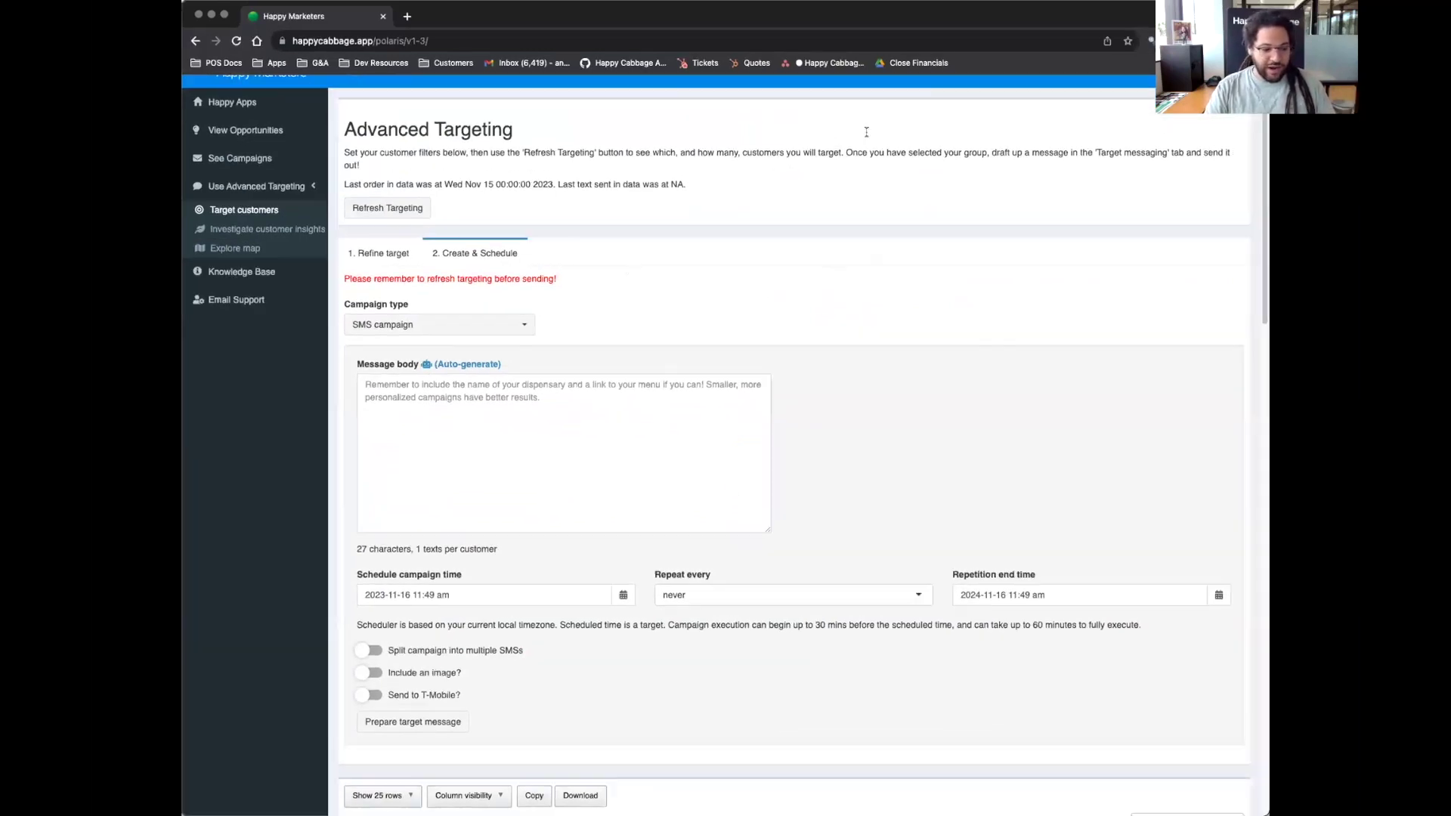
{"action": "scroll", "coordinate": [545, 332], "scroll_direction": "down", "scroll_amount": 1}
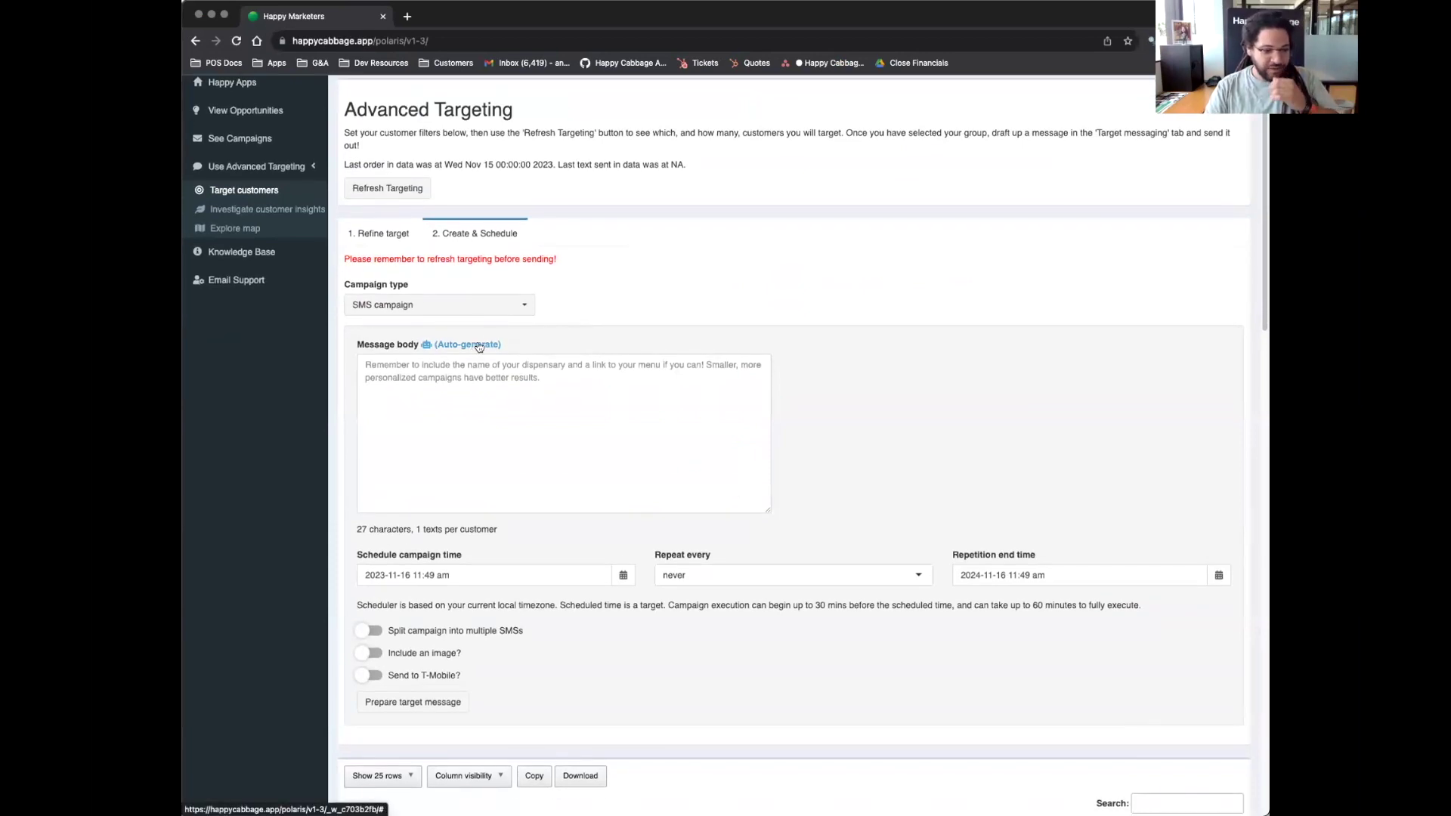
{"action": "left_click", "coordinate": [479, 345]}
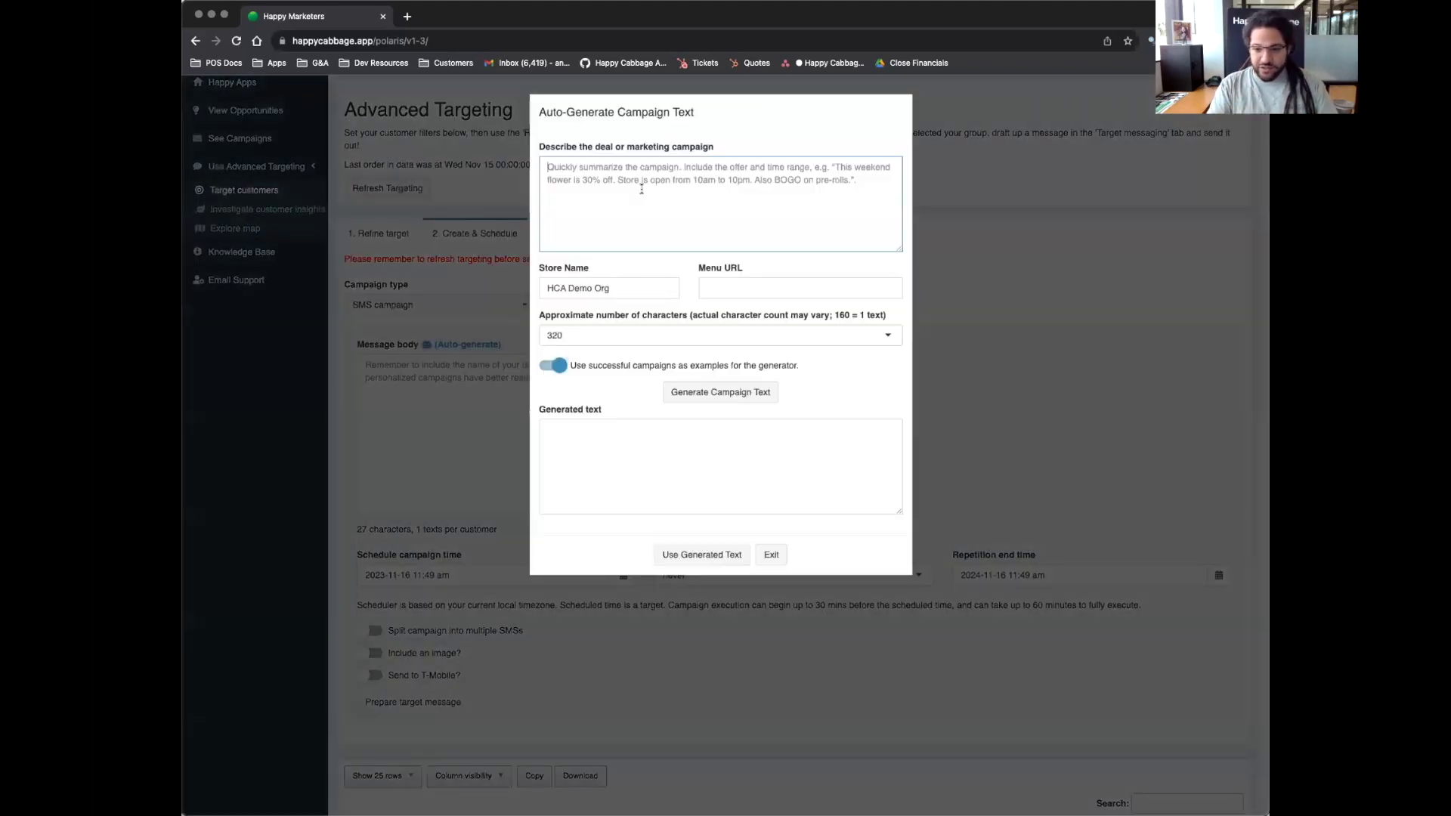
Step: Describe the campaign as "[Campaign to customers who bought from a third party site. Offer them ten dollars off if they come back into the store]"
{"action": "type", "text": "["}
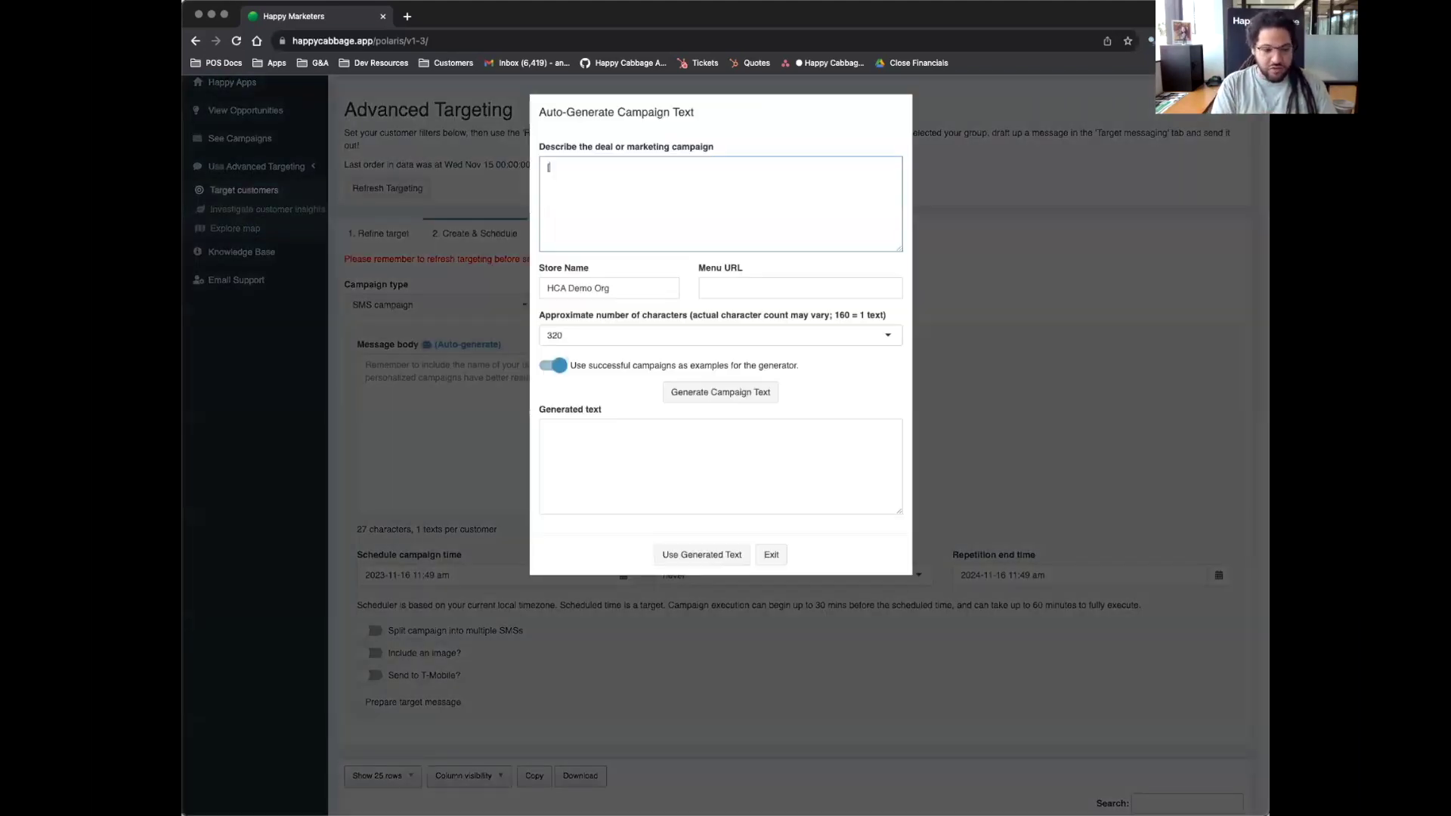
{"action": "type", "text": "Campaign to customers "}
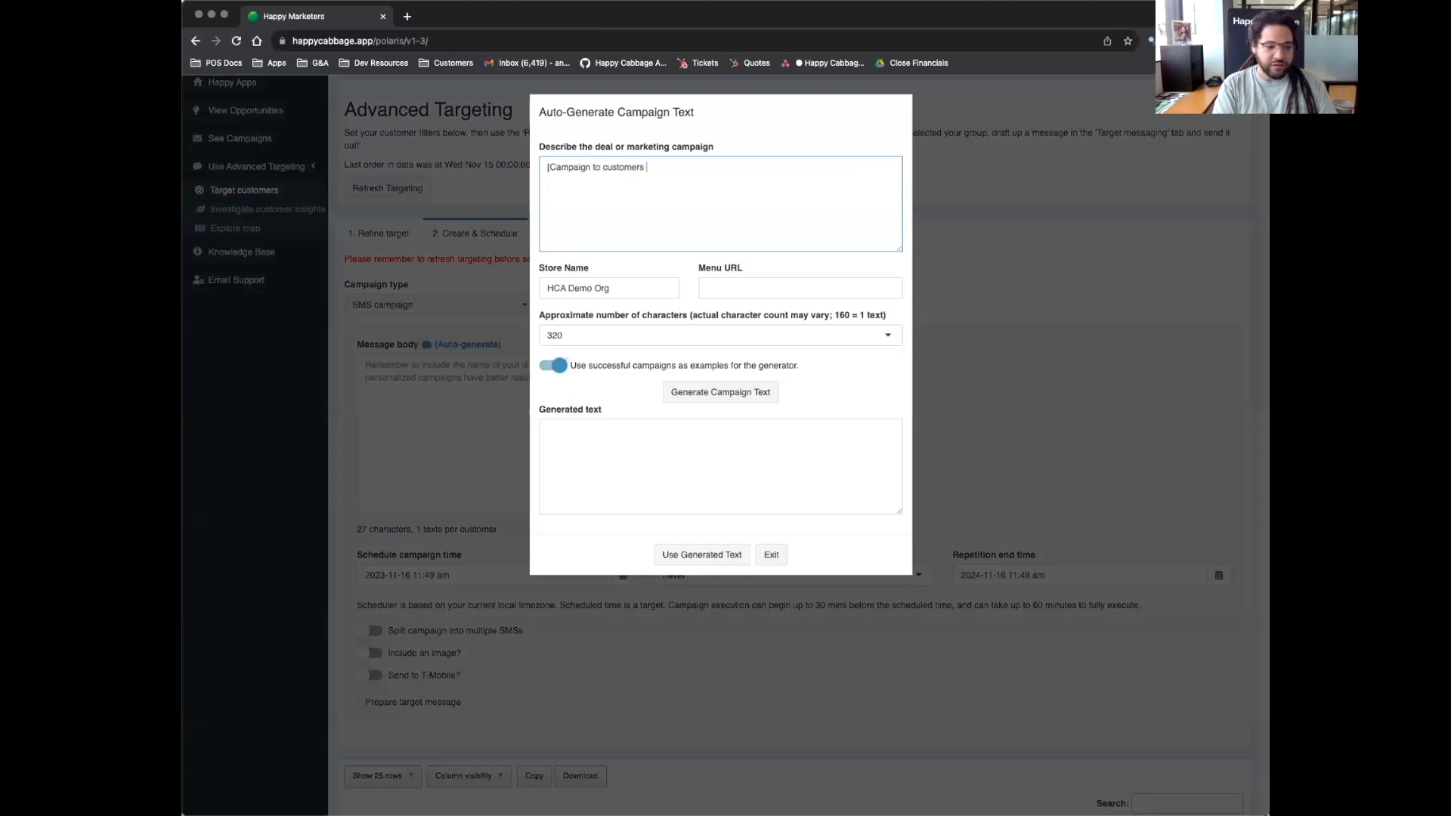
{"action": "type", "text": "who bought from a third party site. Offer them ten dollars off if they come back intot he"}
{"action": "key", "text": "BackSpace"}
{"action": "key", "text": "BackSpace"}
{"action": "key", "text": "BackSpace"}
{"action": "key", "text": "BackSpace"}
{"action": "key", "text": "BackSpace"}
{"action": "type", "text": "o the store"}
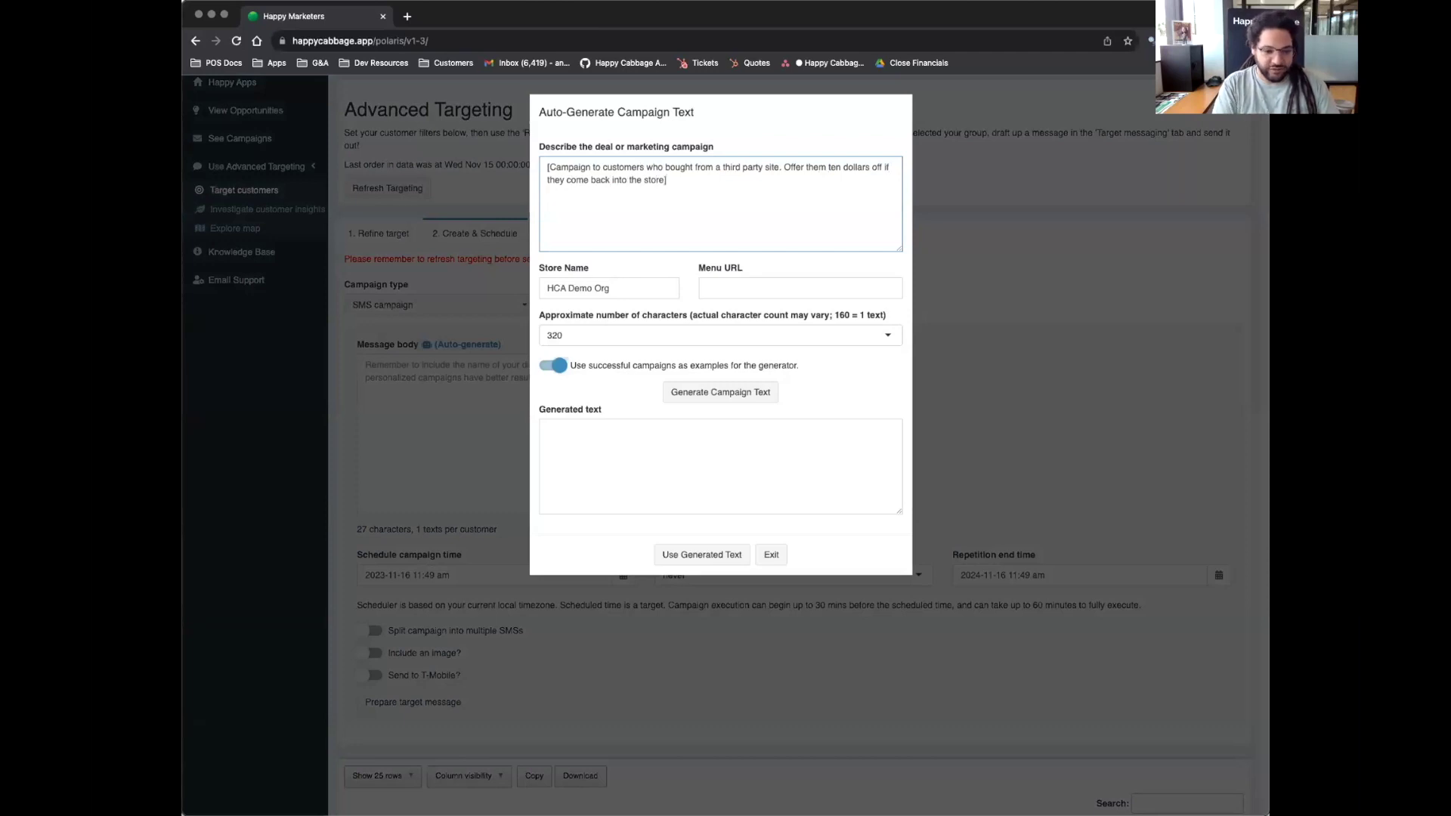
Step: Set the menu URL to demo.com and the approximate number of characters to 640
{"action": "left_click", "coordinate": [799, 288]}
{"action": "type", "text": "m"}
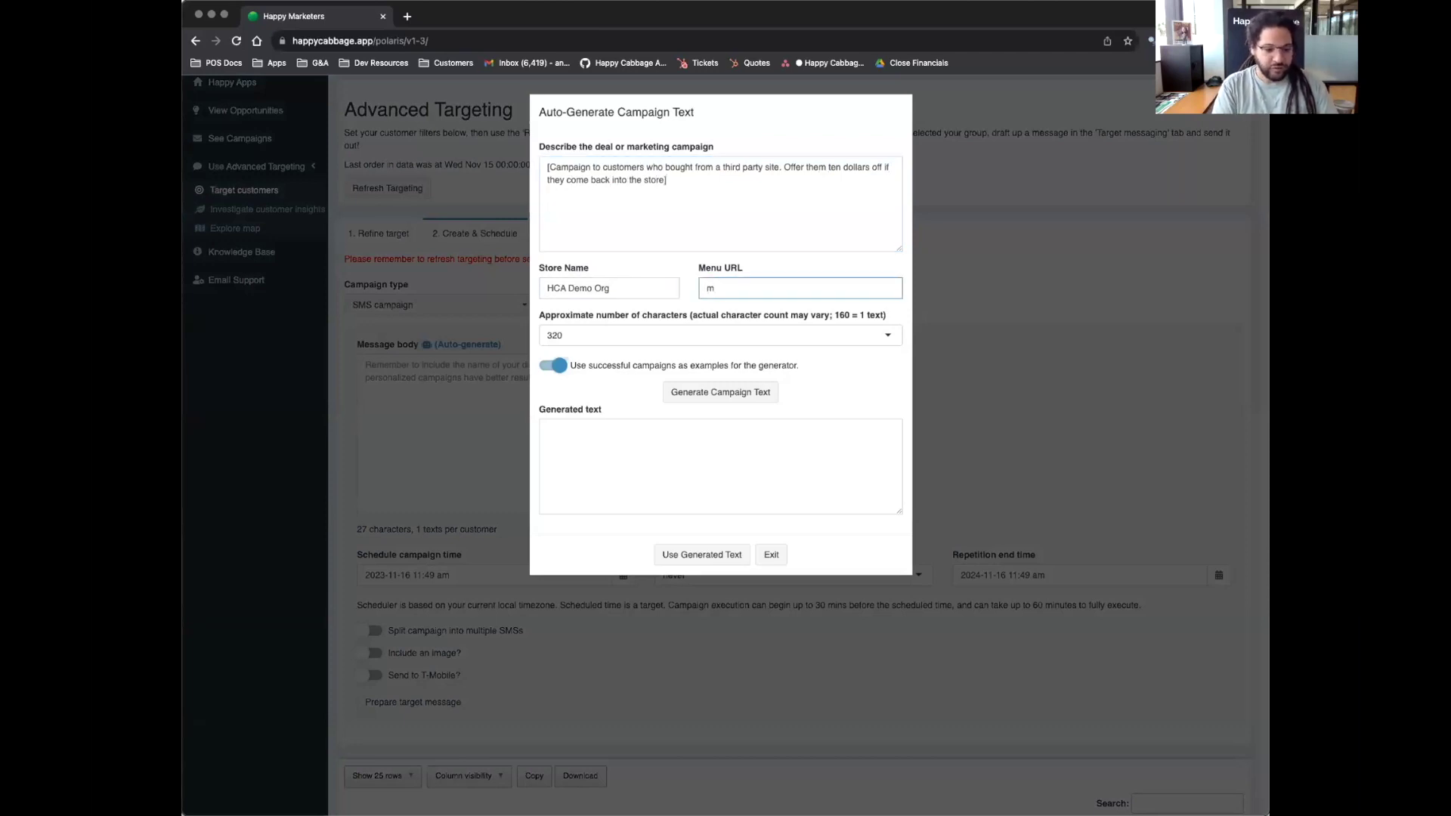
{"action": "type", "text": "emo.com"}
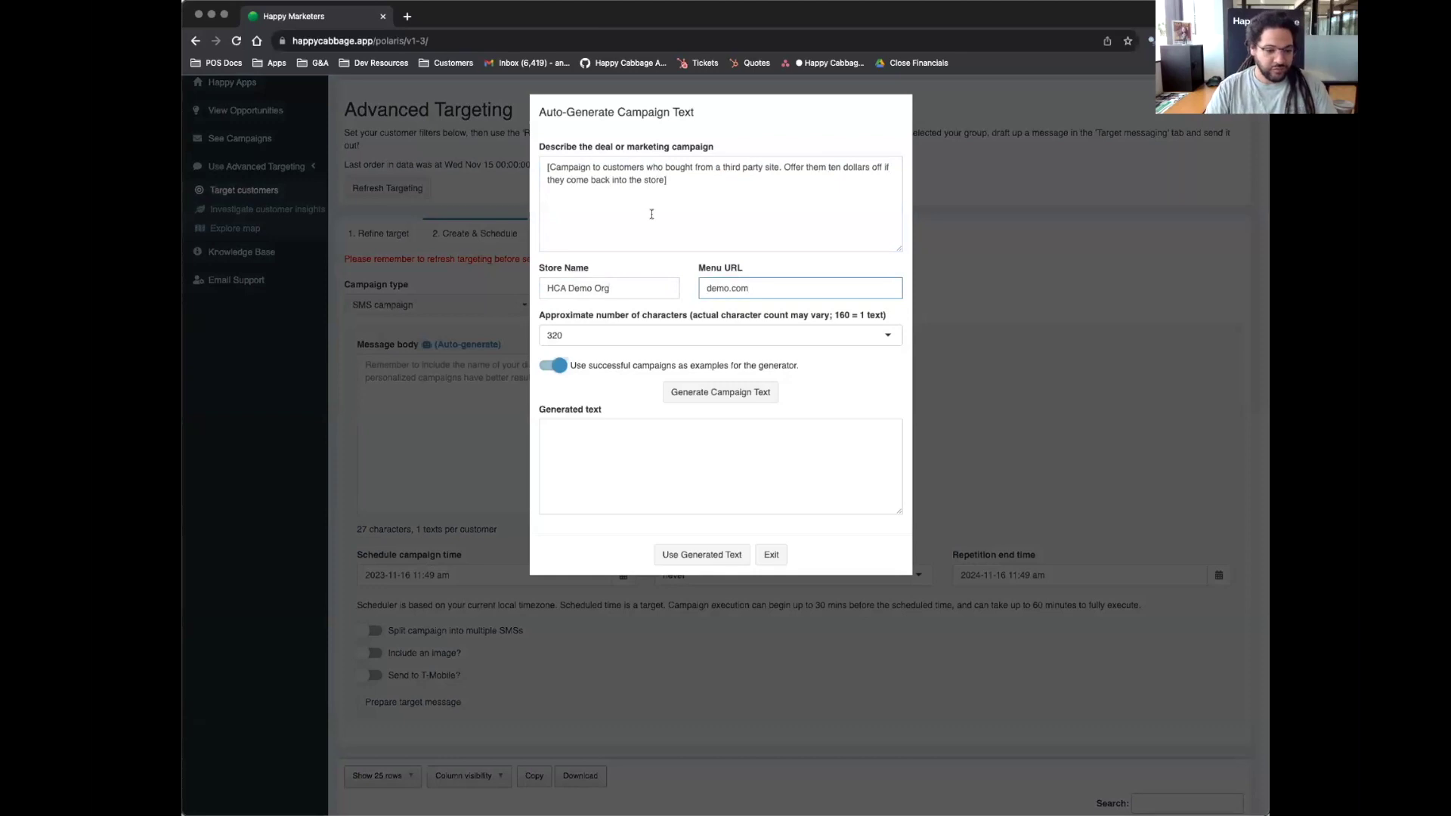
{"action": "left_click", "coordinate": [651, 337]}
{"action": "left_click", "coordinate": [622, 399]}
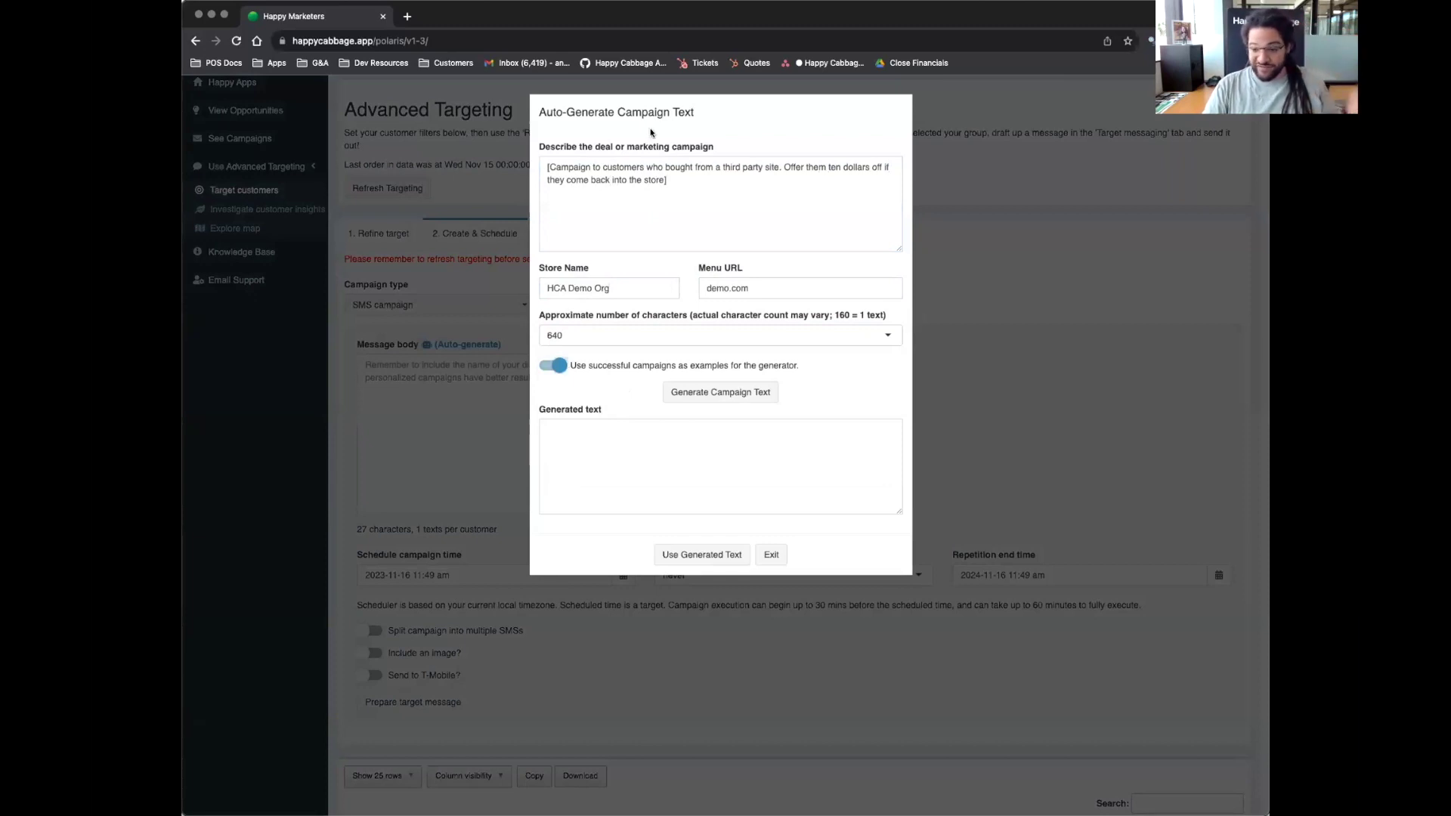
Step: Add the sentence "Use an emoji" to the end of the campaign description, inside the closing bracket
{"action": "left_click", "coordinate": [662, 168]}
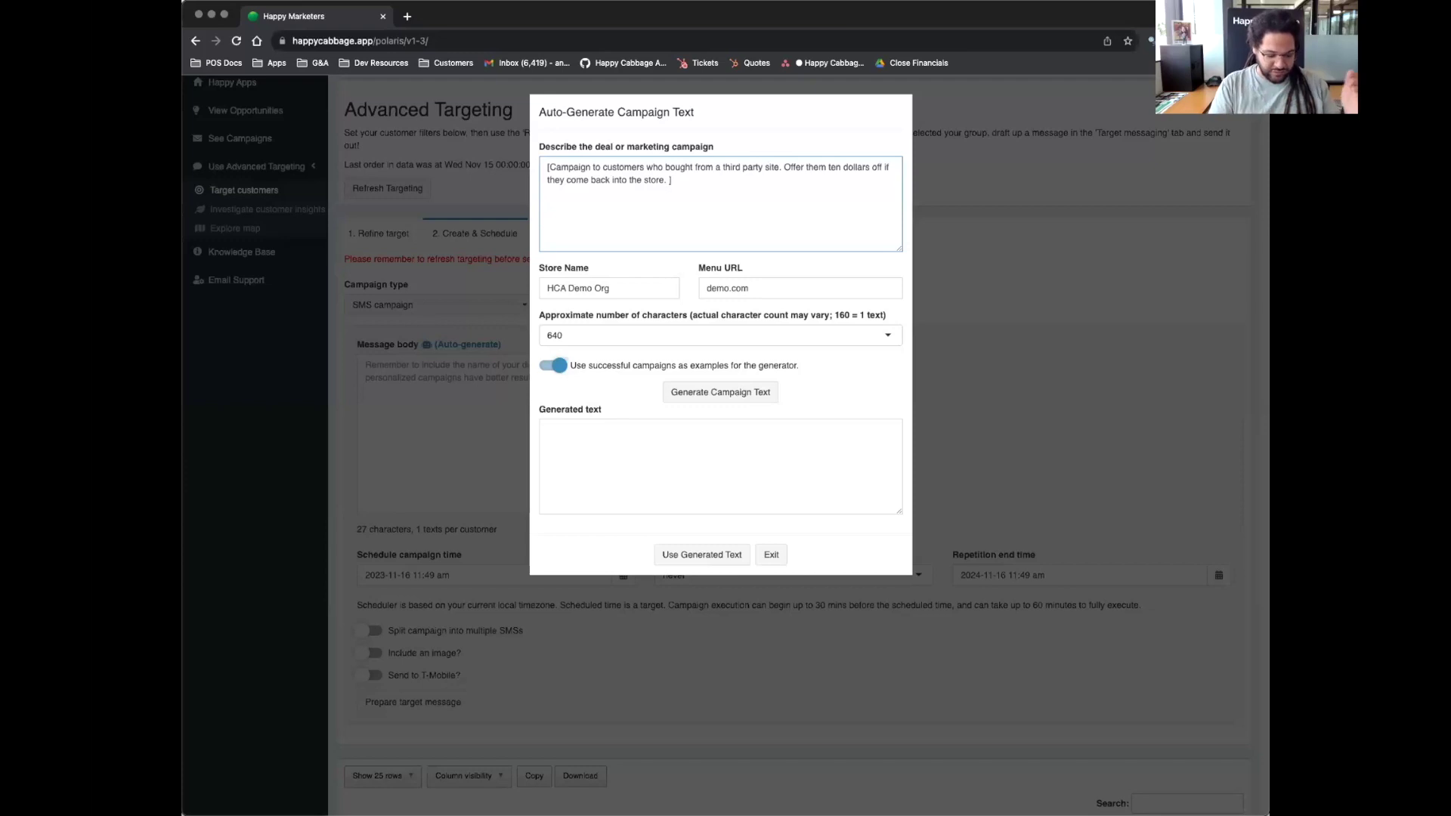
{"action": "type", "text": "Use an "}
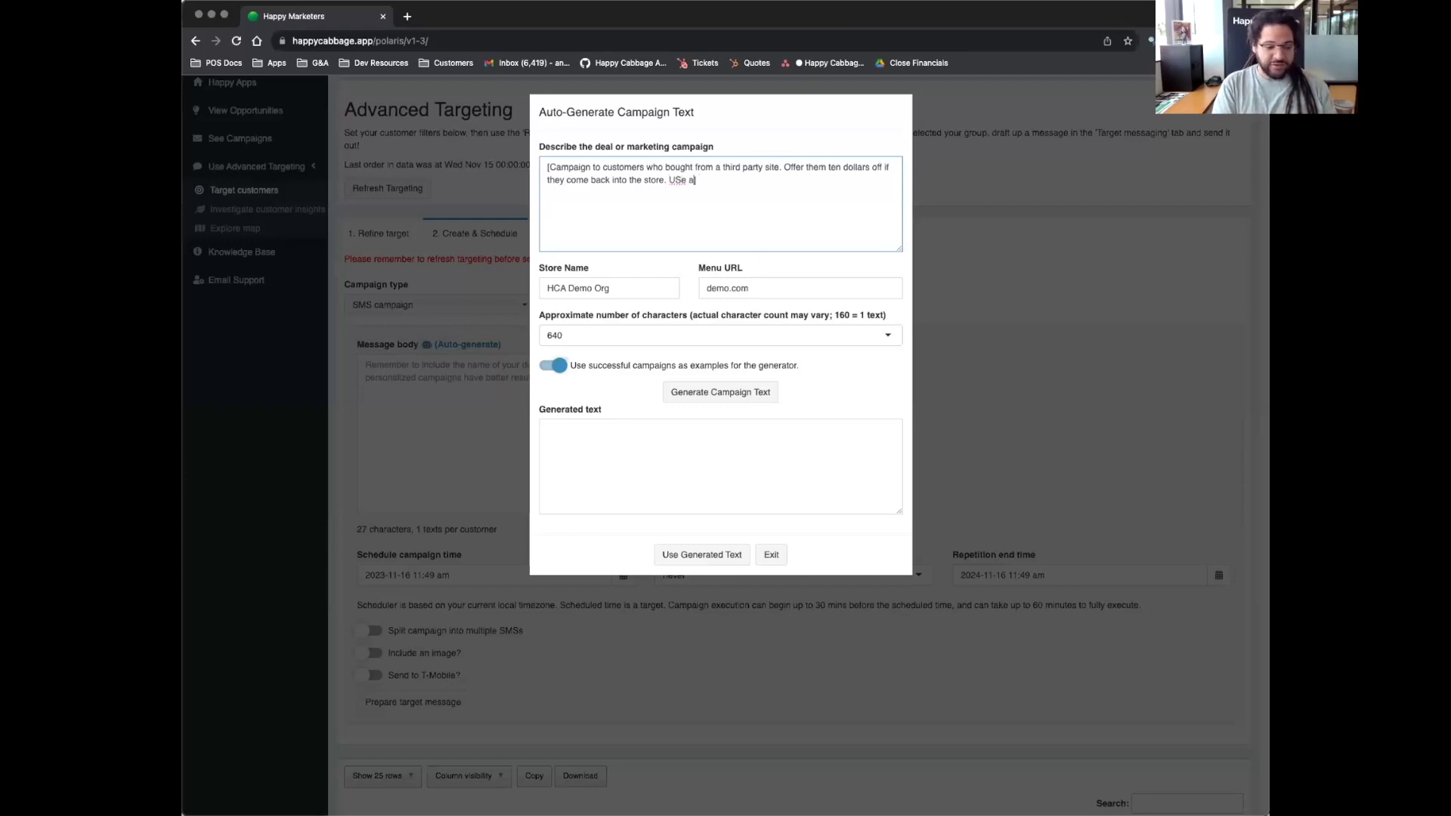
{"action": "type", "text": "emojj"}
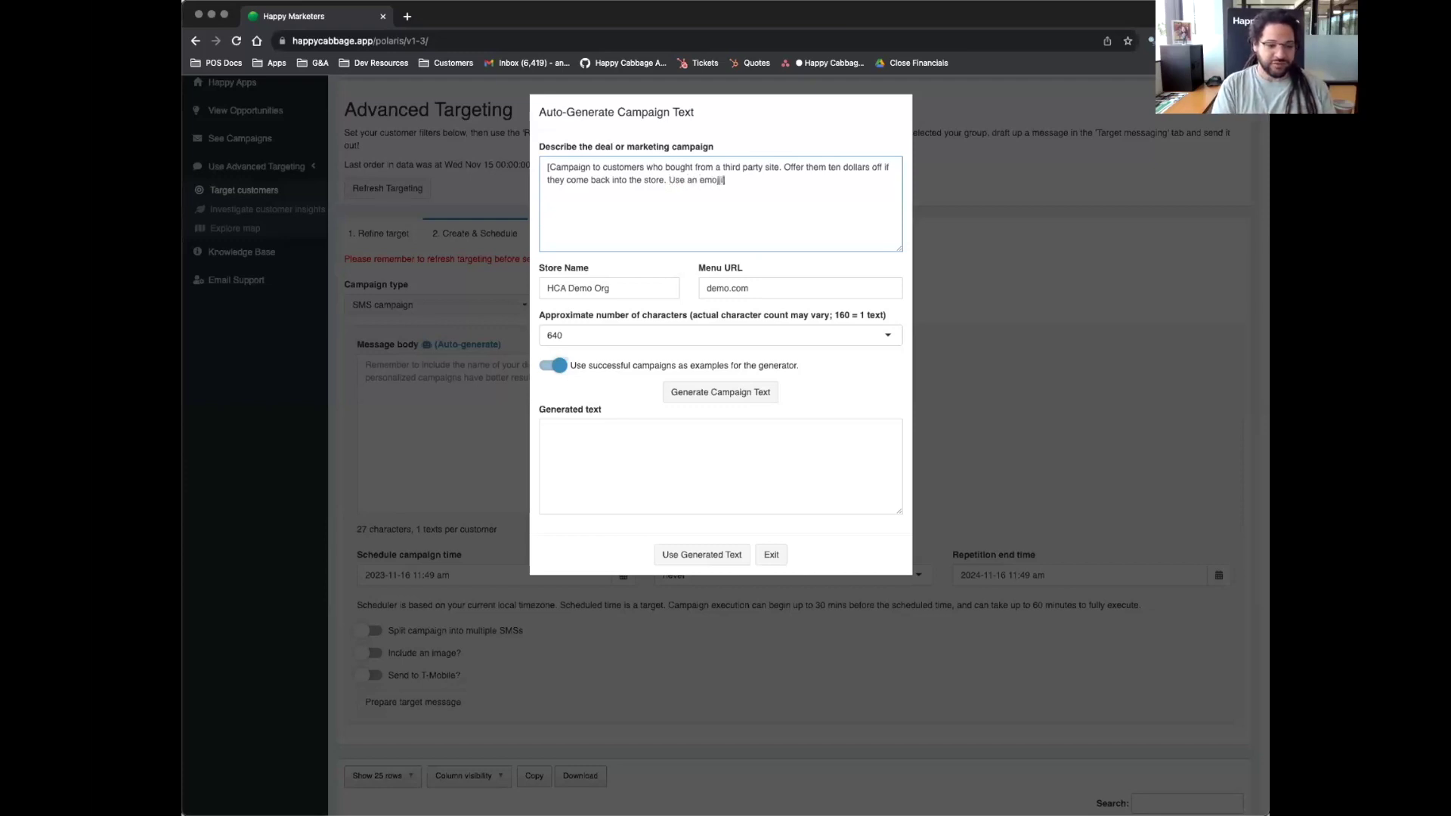
{"action": "type", "text": "i"}
Step: Generate the campaign text without using successful campaigns as examples, and select all of the generated text
{"action": "left_click", "coordinate": [554, 366]}
{"action": "left_click", "coordinate": [714, 392]}
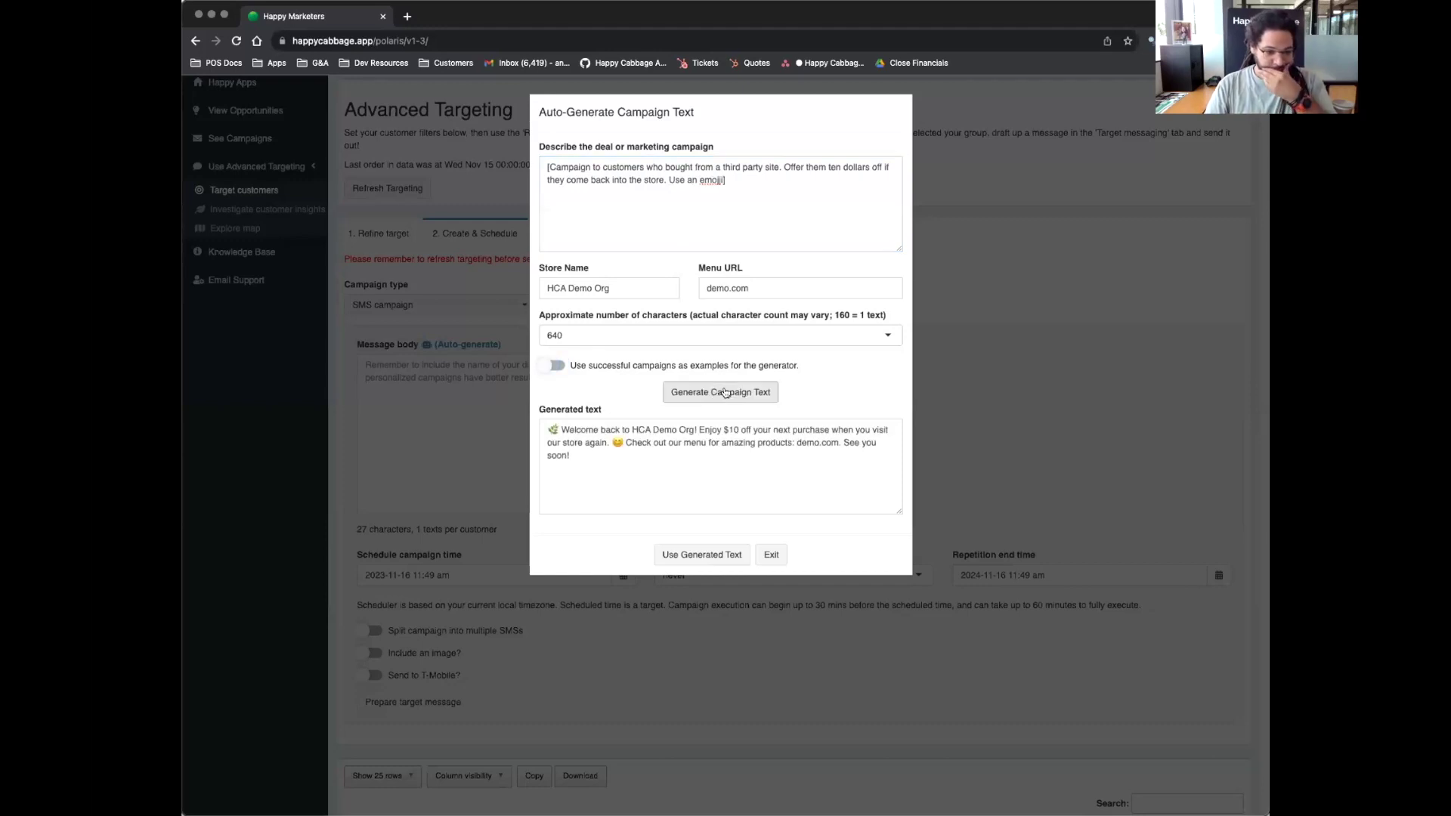
{"action": "left_click", "coordinate": [604, 450]}
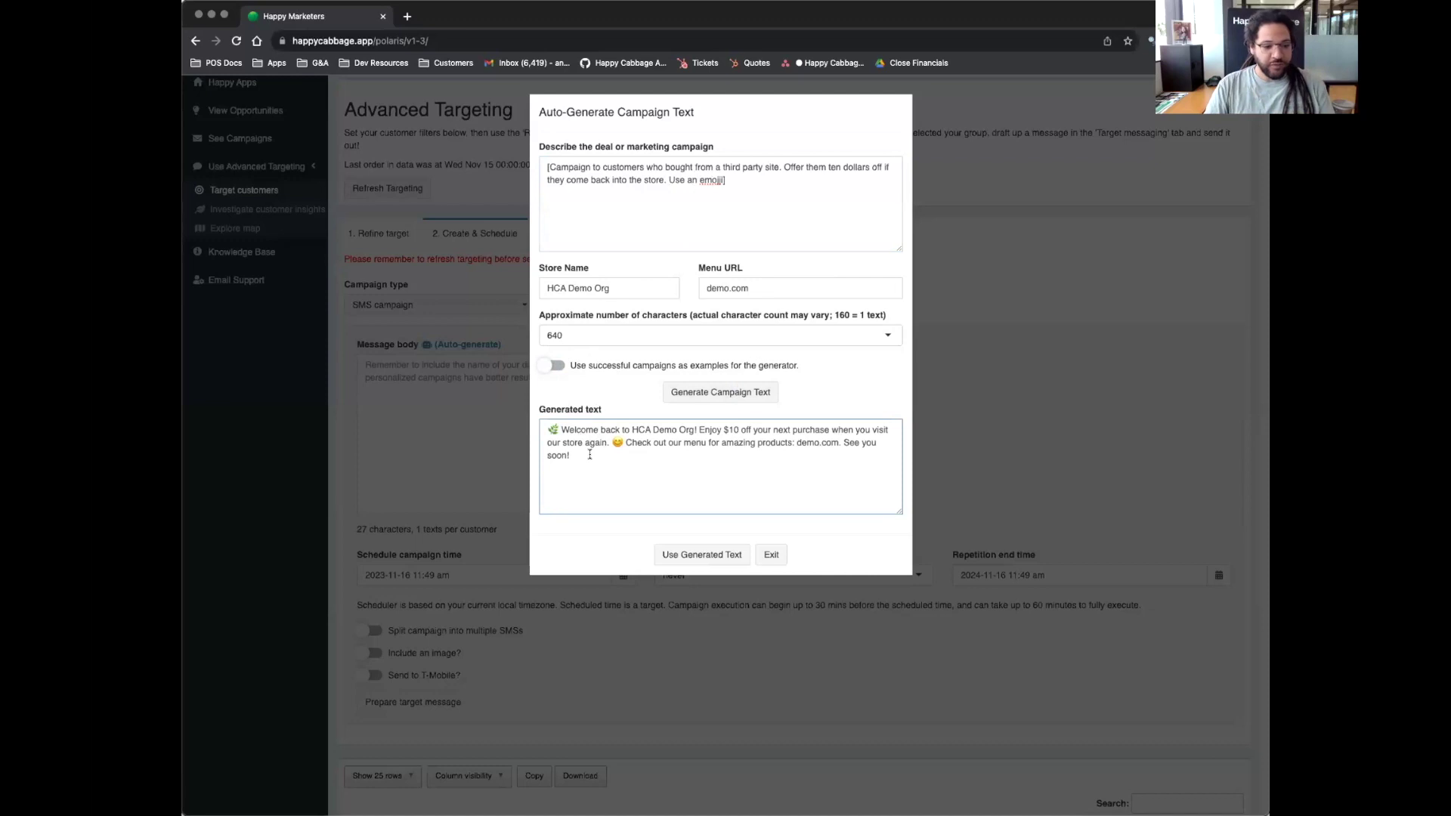
{"action": "key", "text": "super+a"}
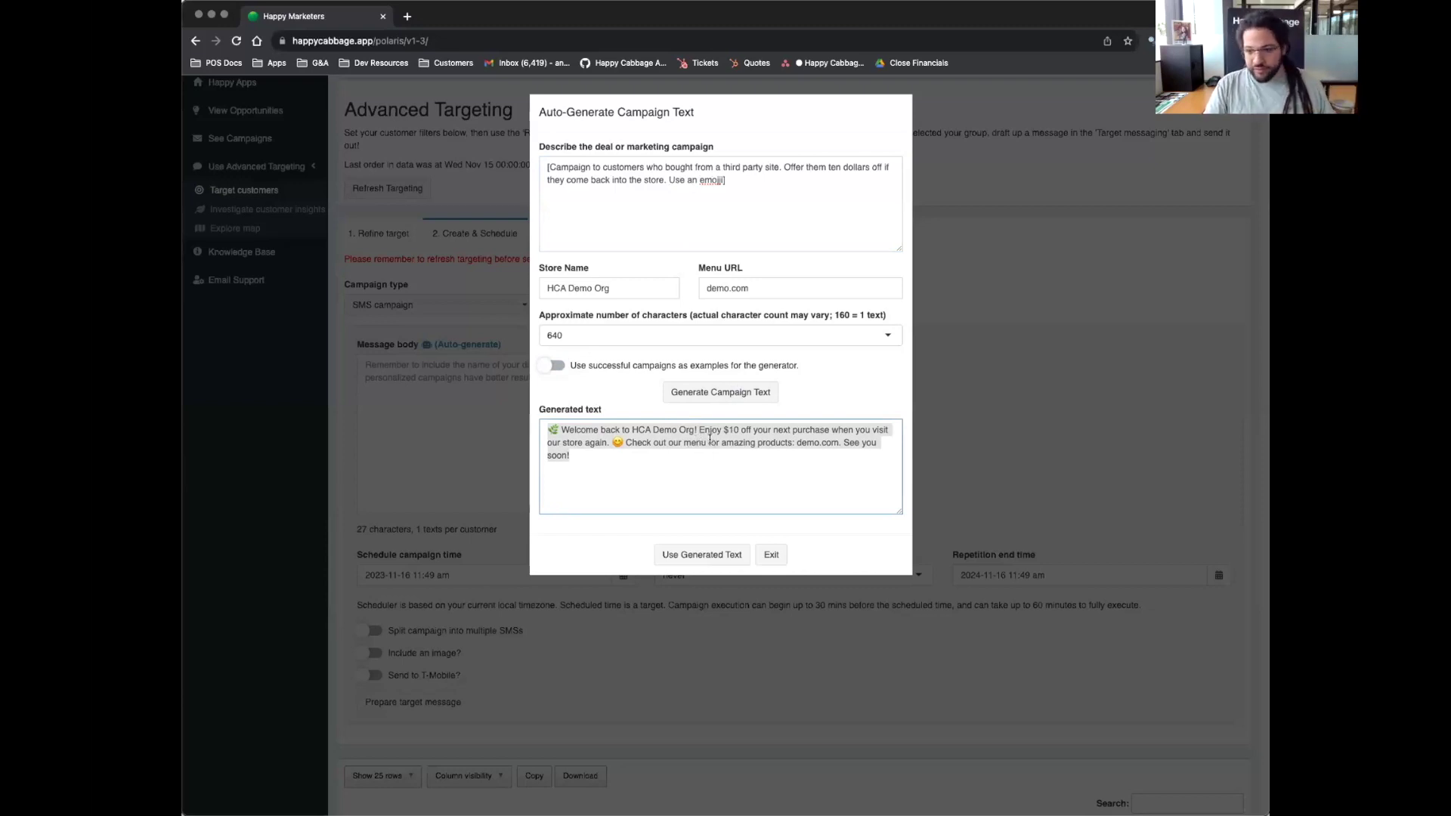
Step: Regenerate the campaign text with the same settings and use the new version as the SMS message body
{"action": "left_click", "coordinate": [727, 393]}
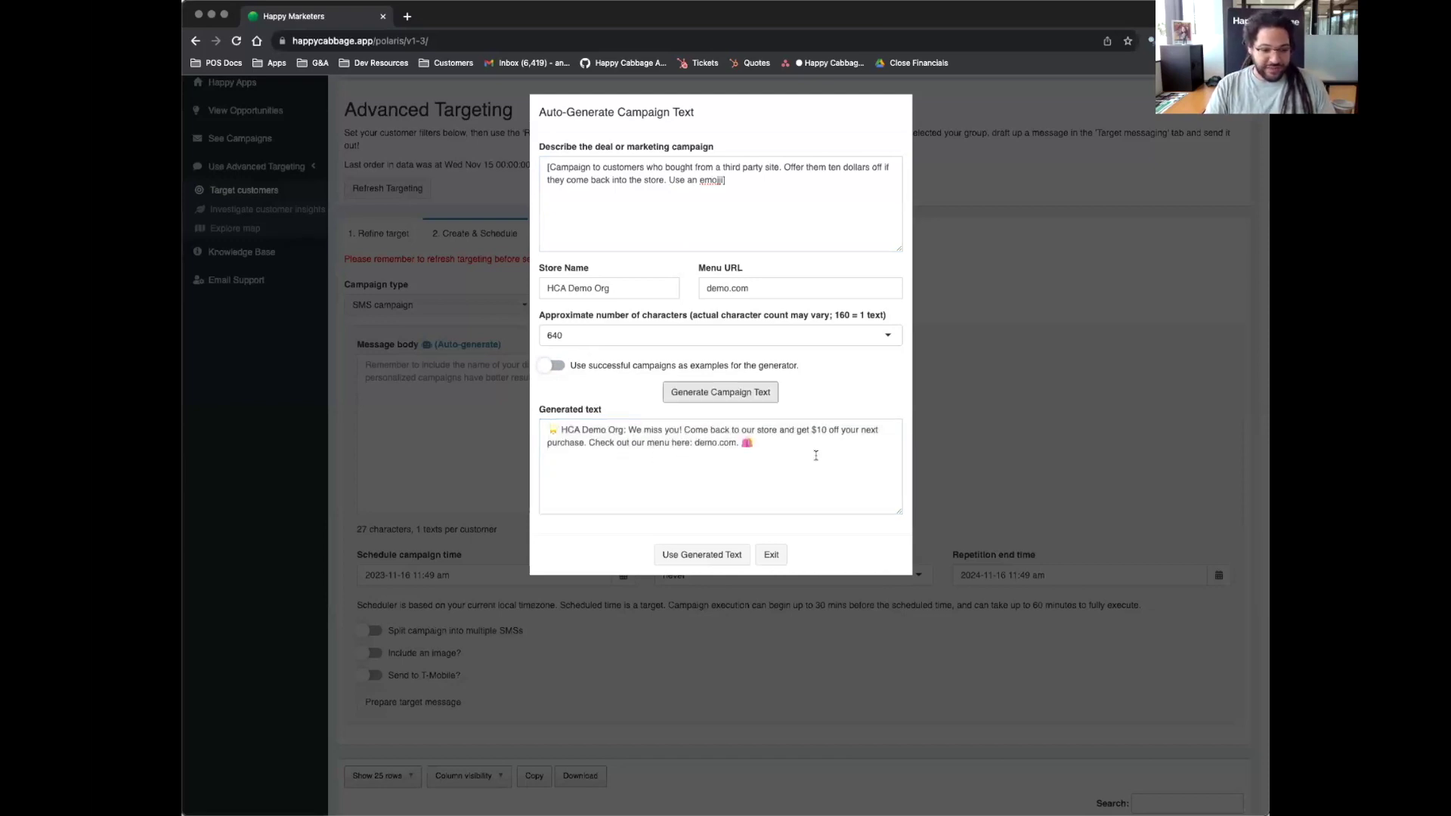
{"action": "left_click", "coordinate": [714, 556]}
{"action": "scroll", "coordinate": [654, 411], "scroll_direction": "down", "scroll_amount": 2}
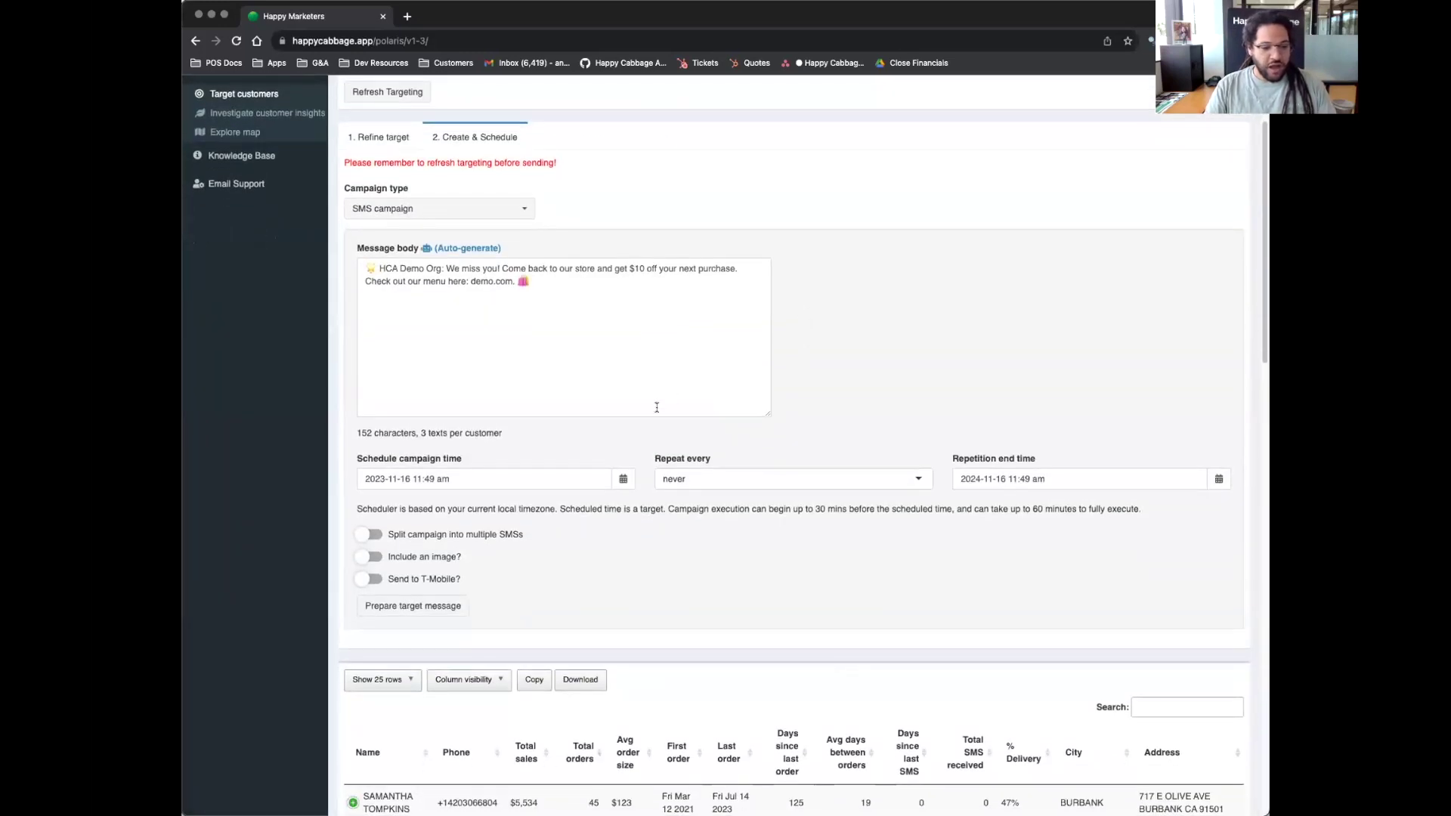
Step: Look through the repeat interval options for the campaign schedule, leaving the repetition at never
{"action": "left_click", "coordinate": [676, 502]}
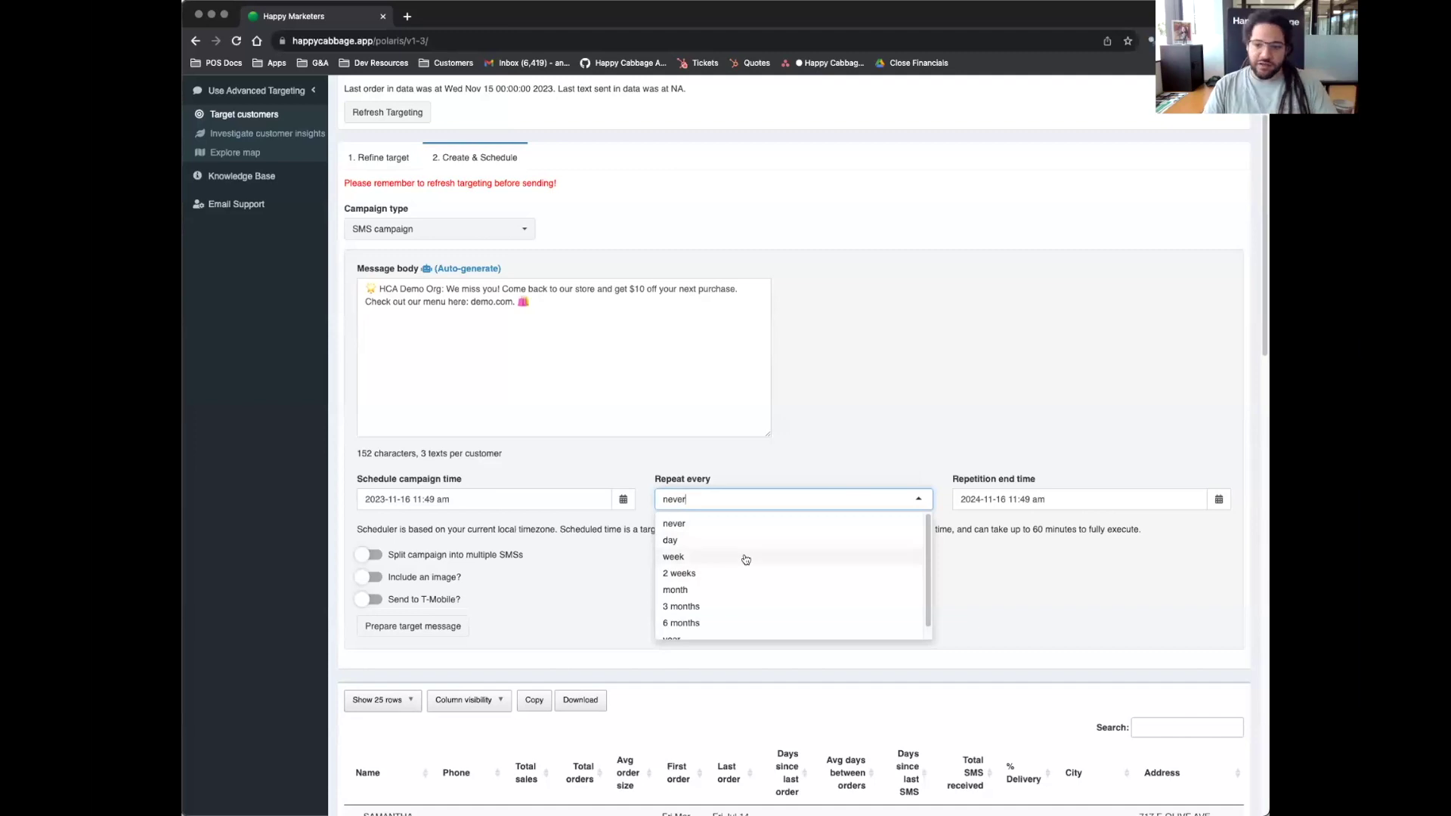
{"action": "left_click", "coordinate": [837, 385]}
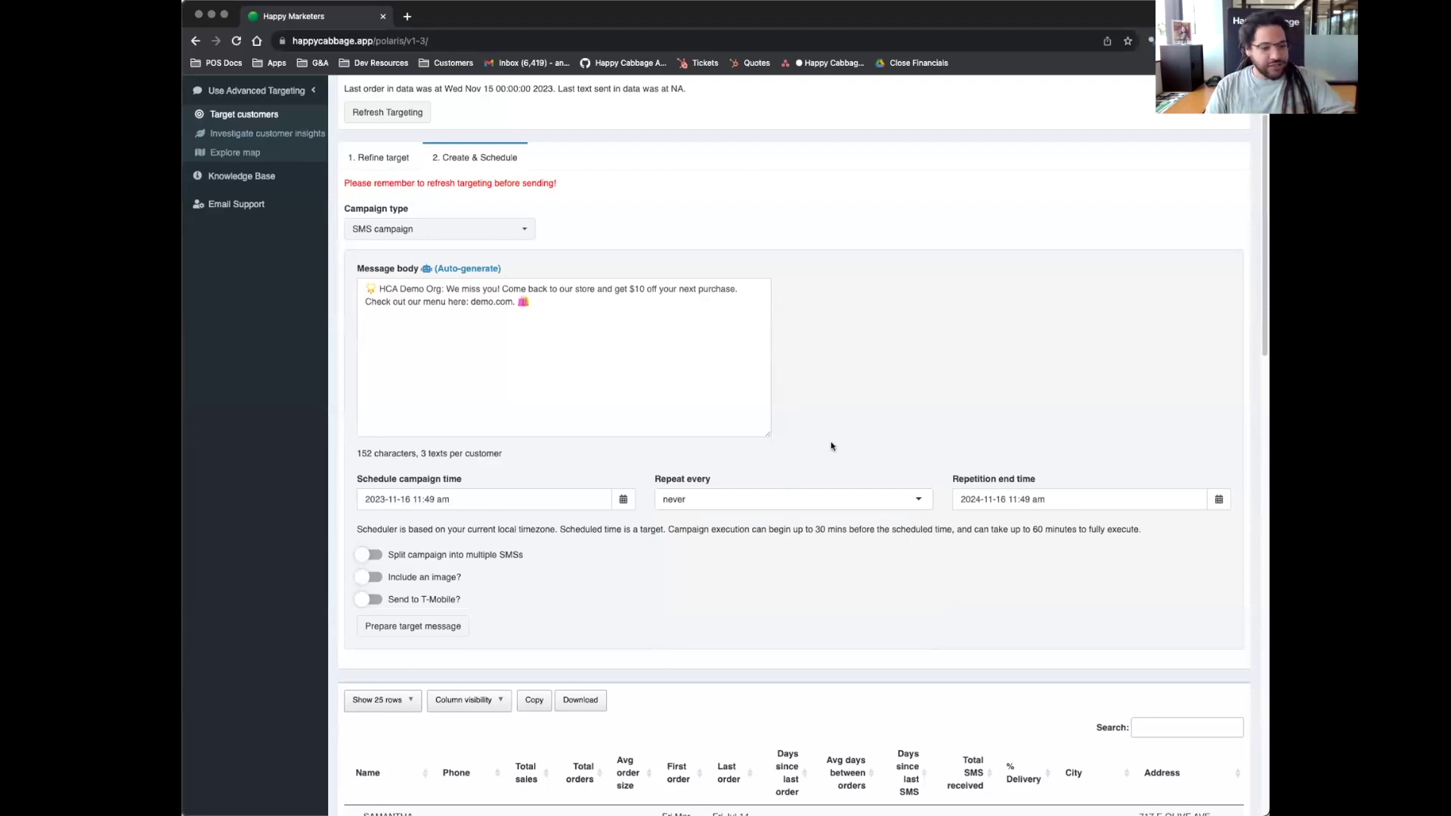
Step: Examine the performance results of the sent SMS campaigns, including return on investment, recapture figures and campaign bodies
{"action": "scroll", "coordinate": [829, 442], "scroll_direction": "up", "scroll_amount": 3}
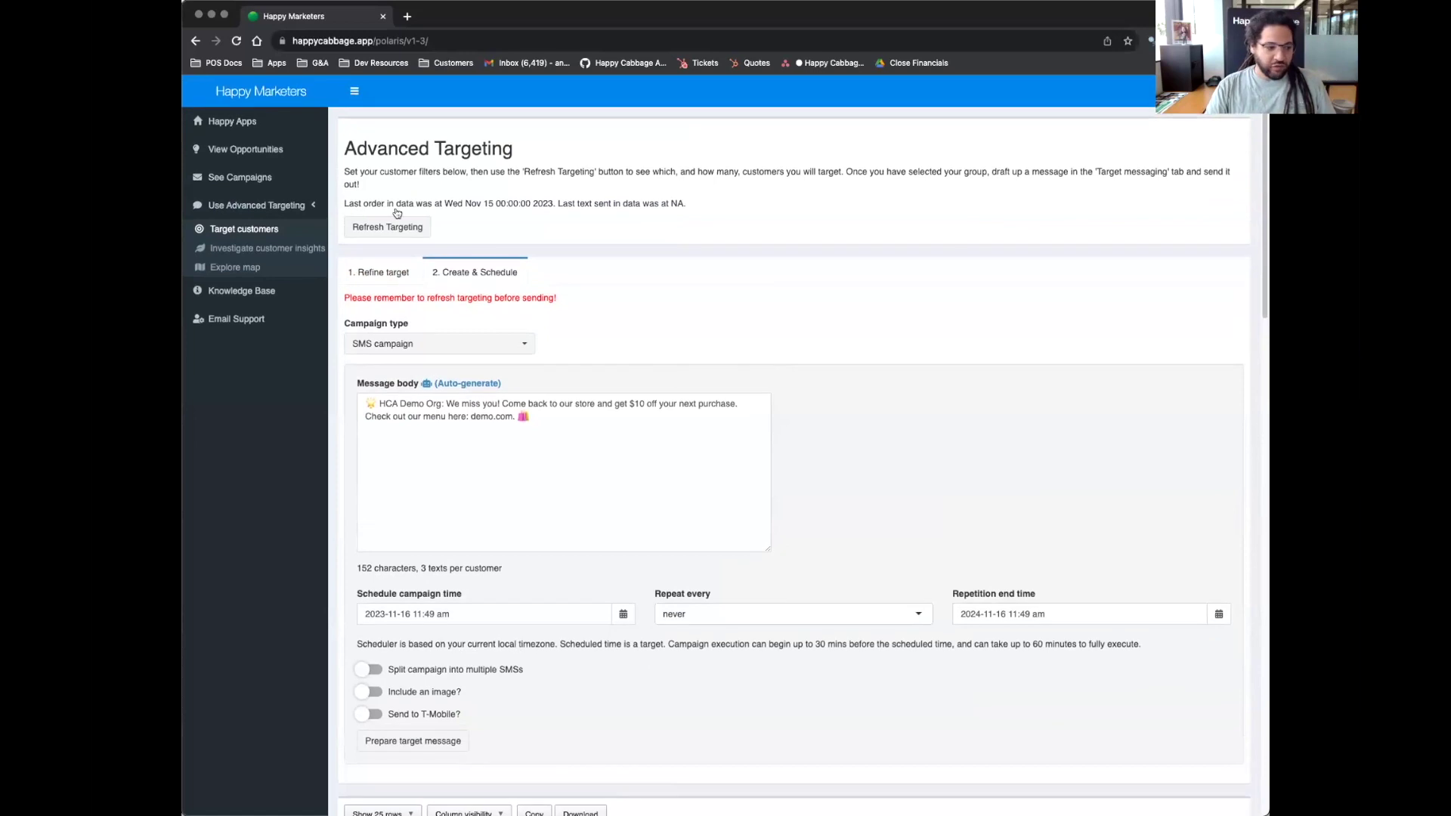
{"action": "left_click", "coordinate": [240, 179]}
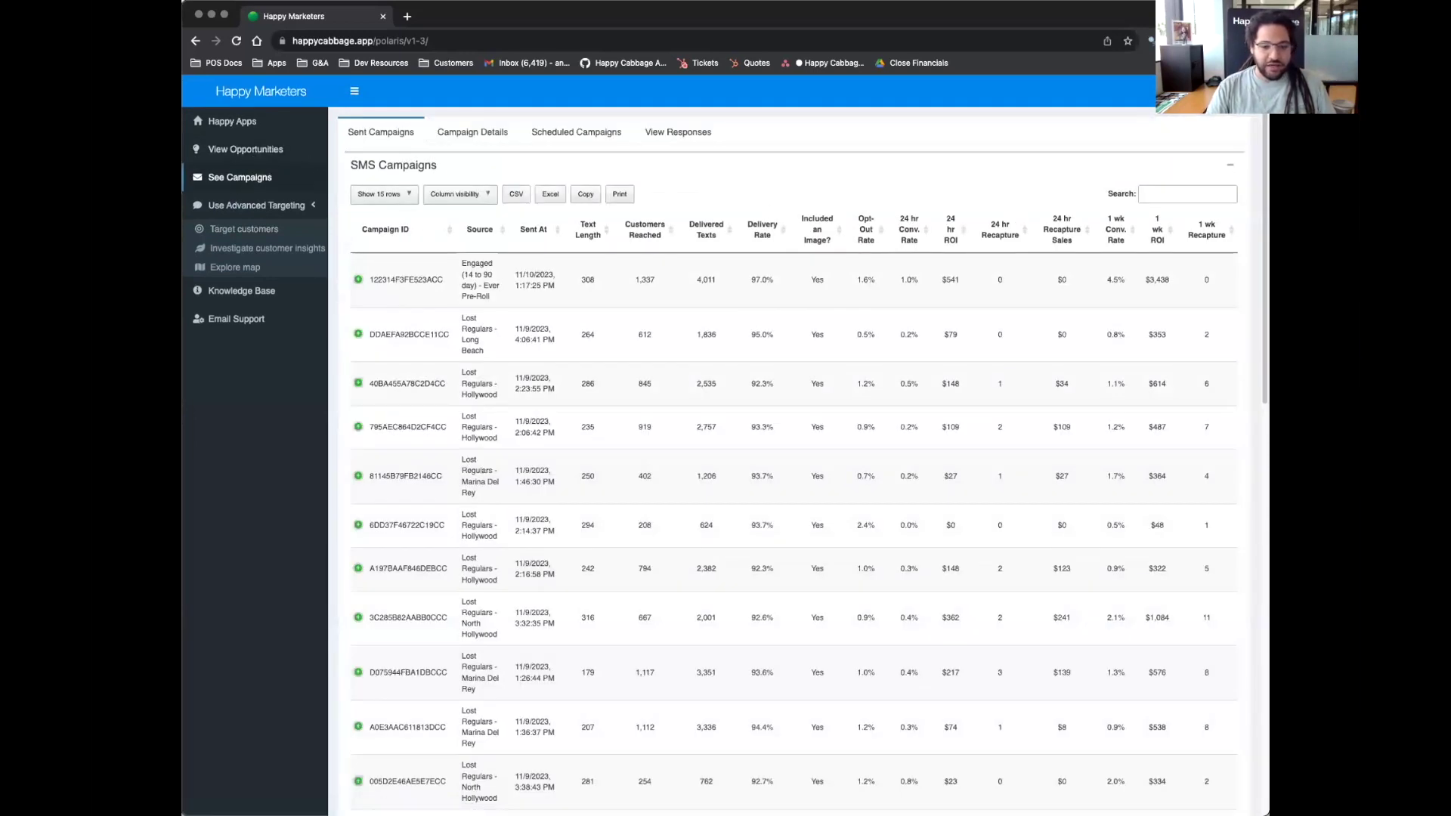
{"action": "left_click", "coordinate": [830, 270]}
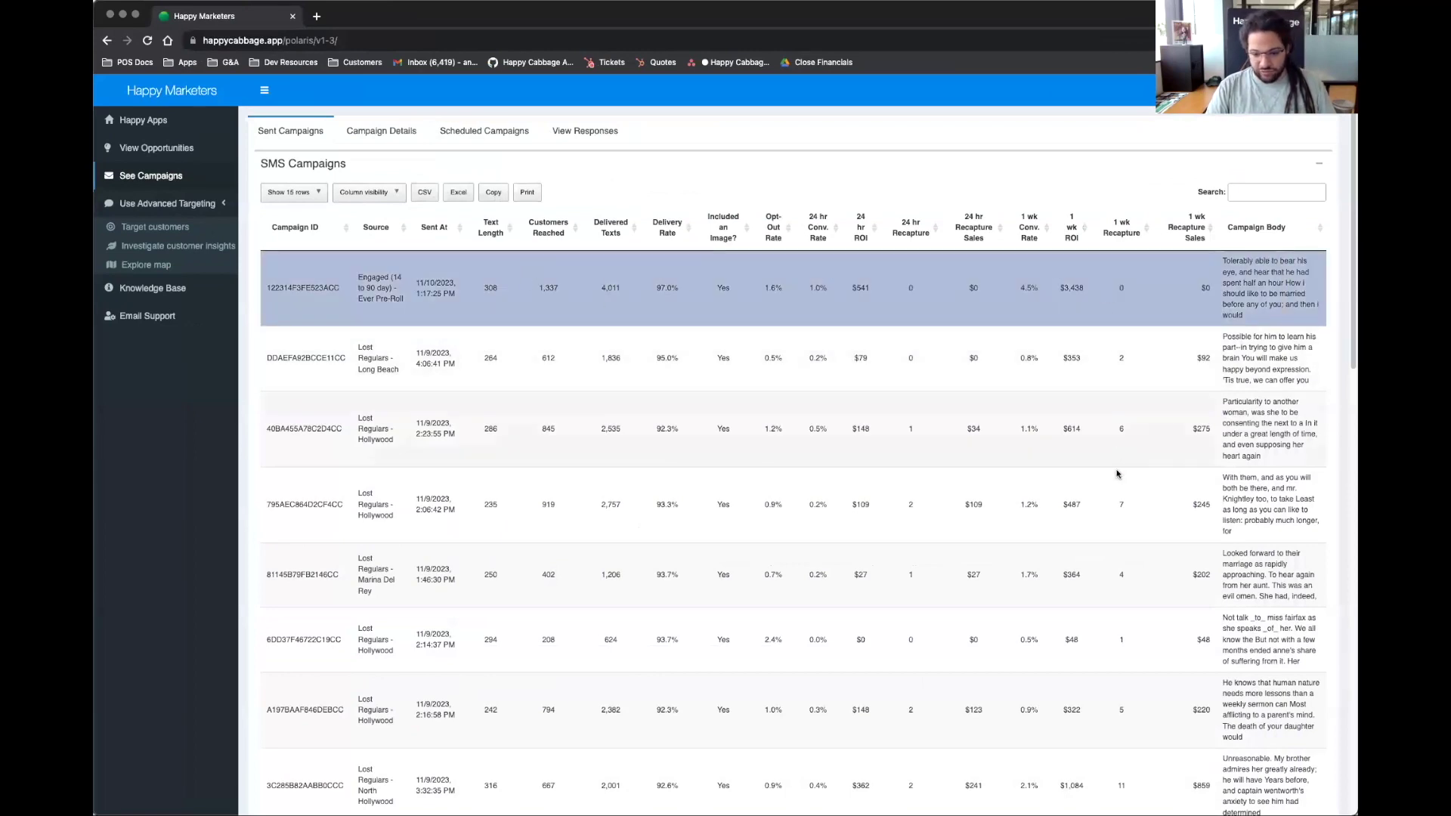
{"action": "left_click", "coordinate": [1114, 487]}
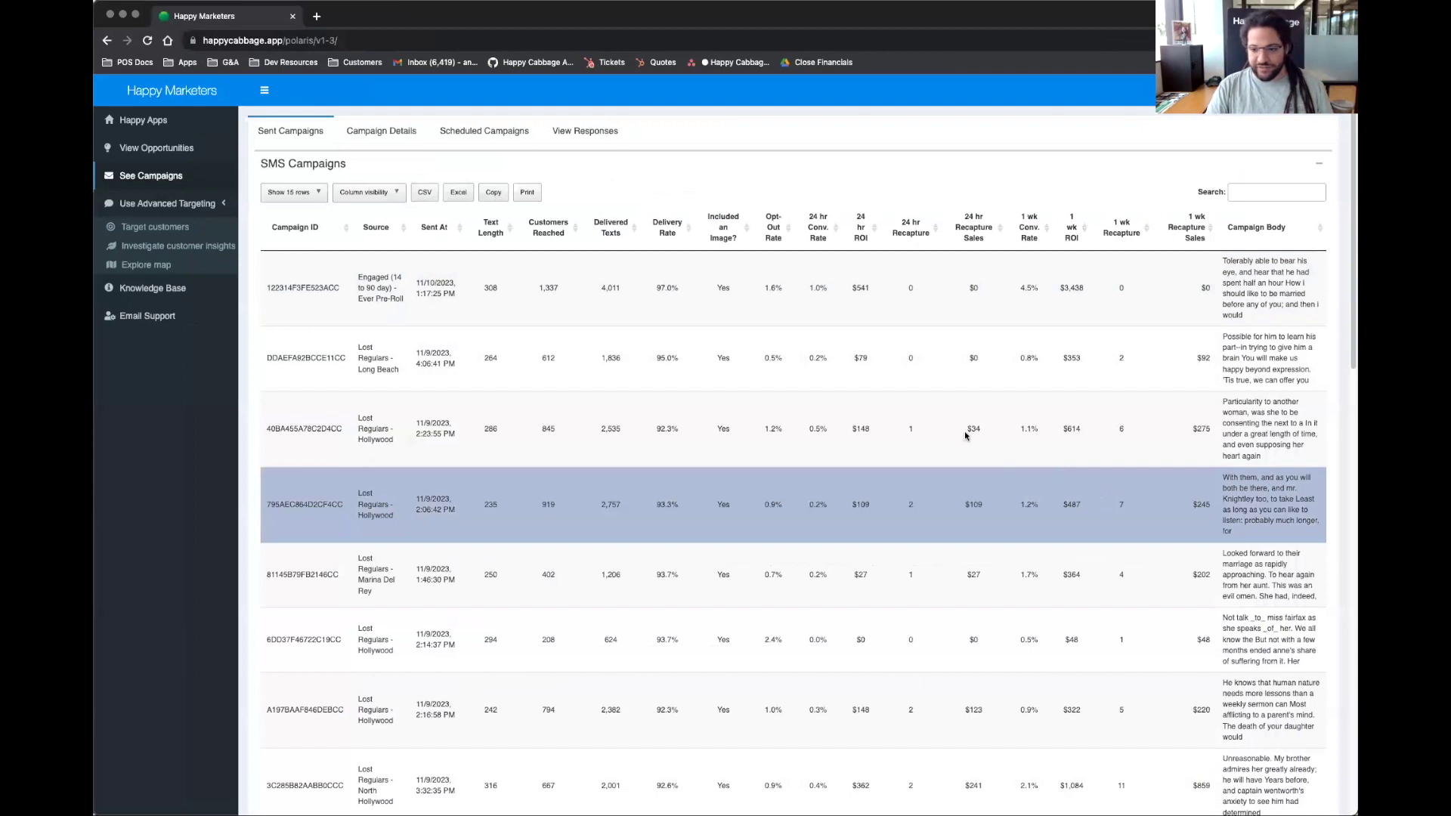
Step: Return to customer targeting, check the target's reachable audience, and set the campaign type to Email campaign
{"action": "left_click", "coordinate": [175, 227]}
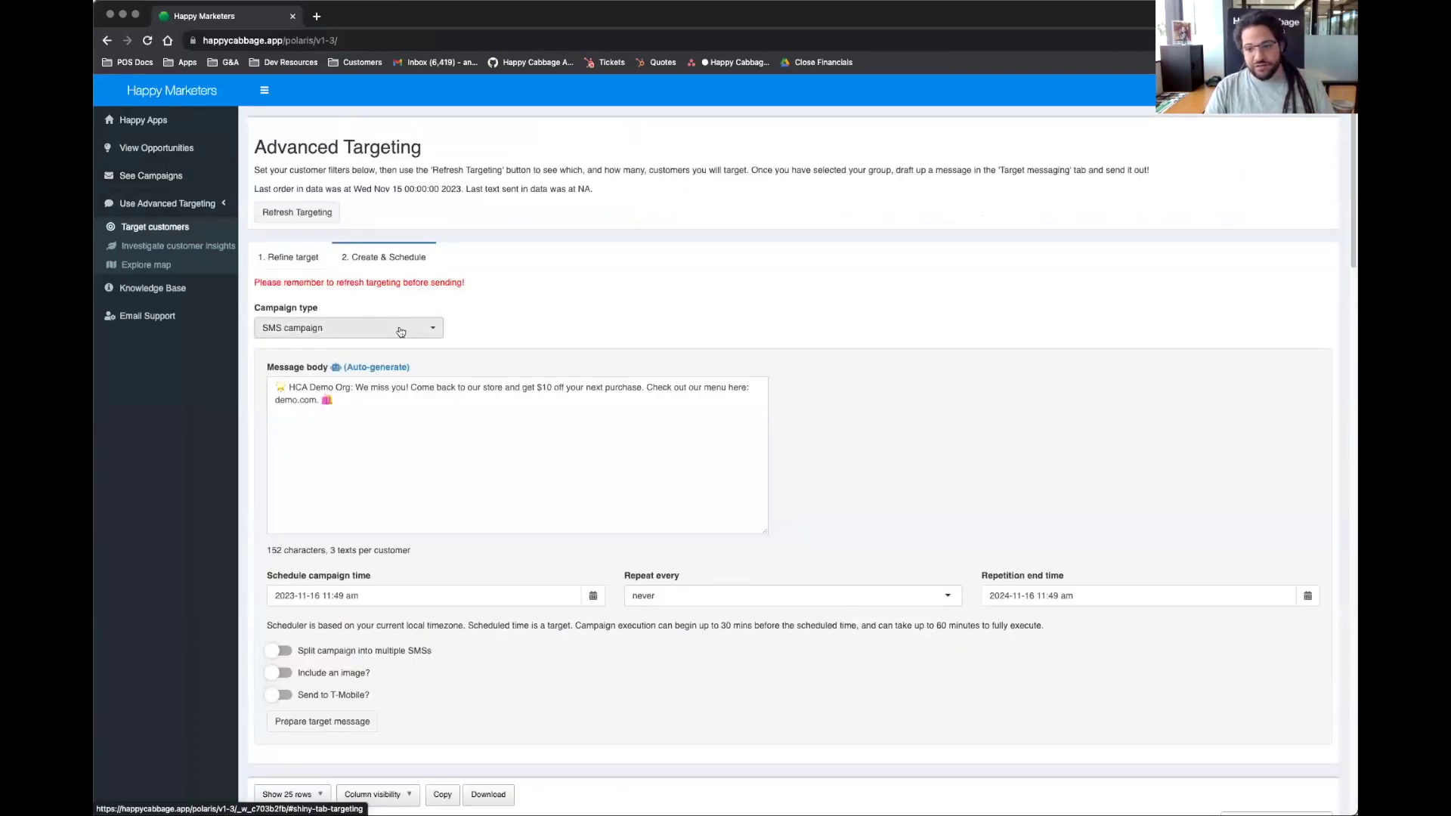
{"action": "left_click", "coordinate": [318, 257]}
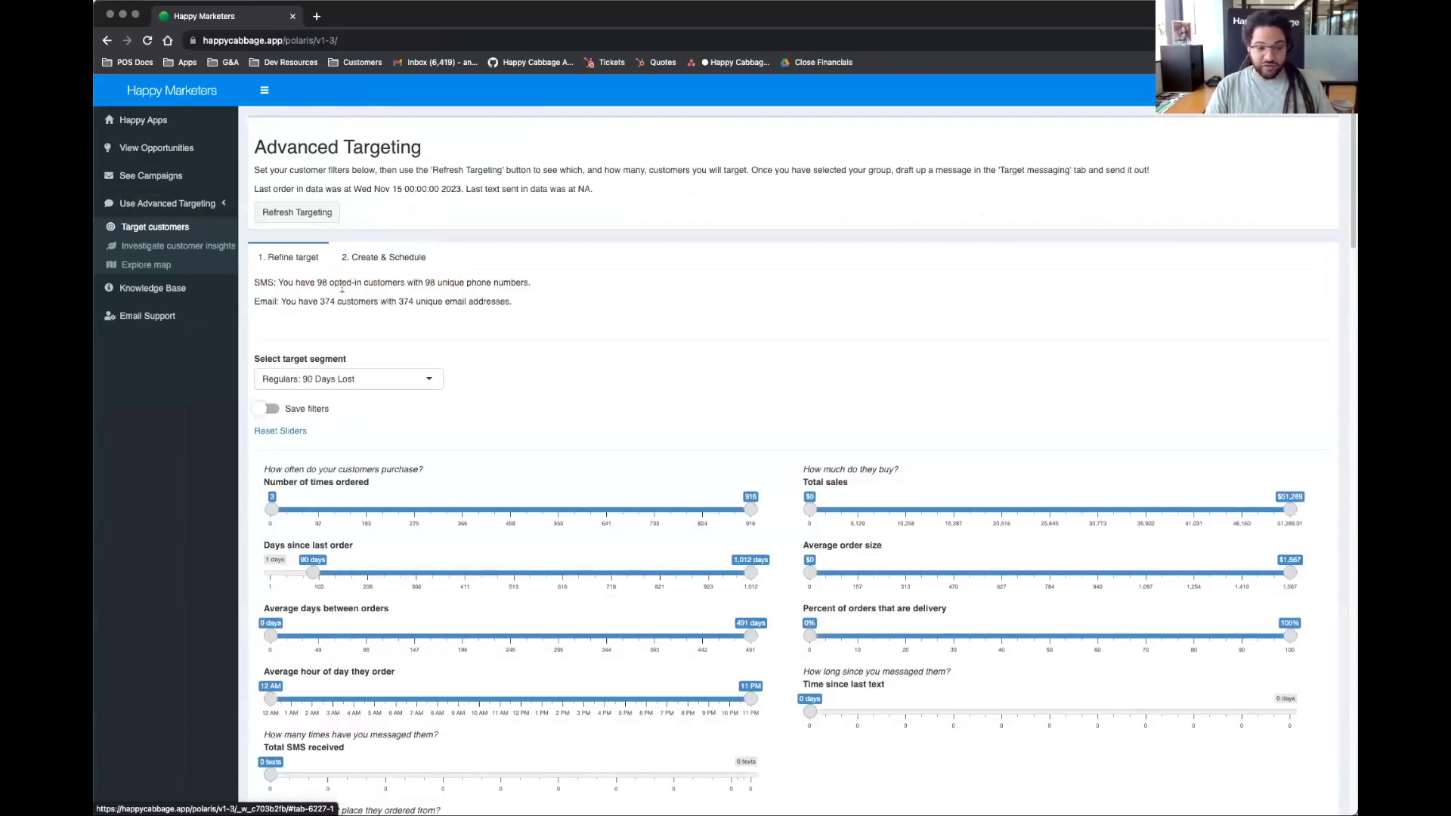
{"action": "left_click", "coordinate": [384, 263]}
{"action": "left_click", "coordinate": [348, 327]}
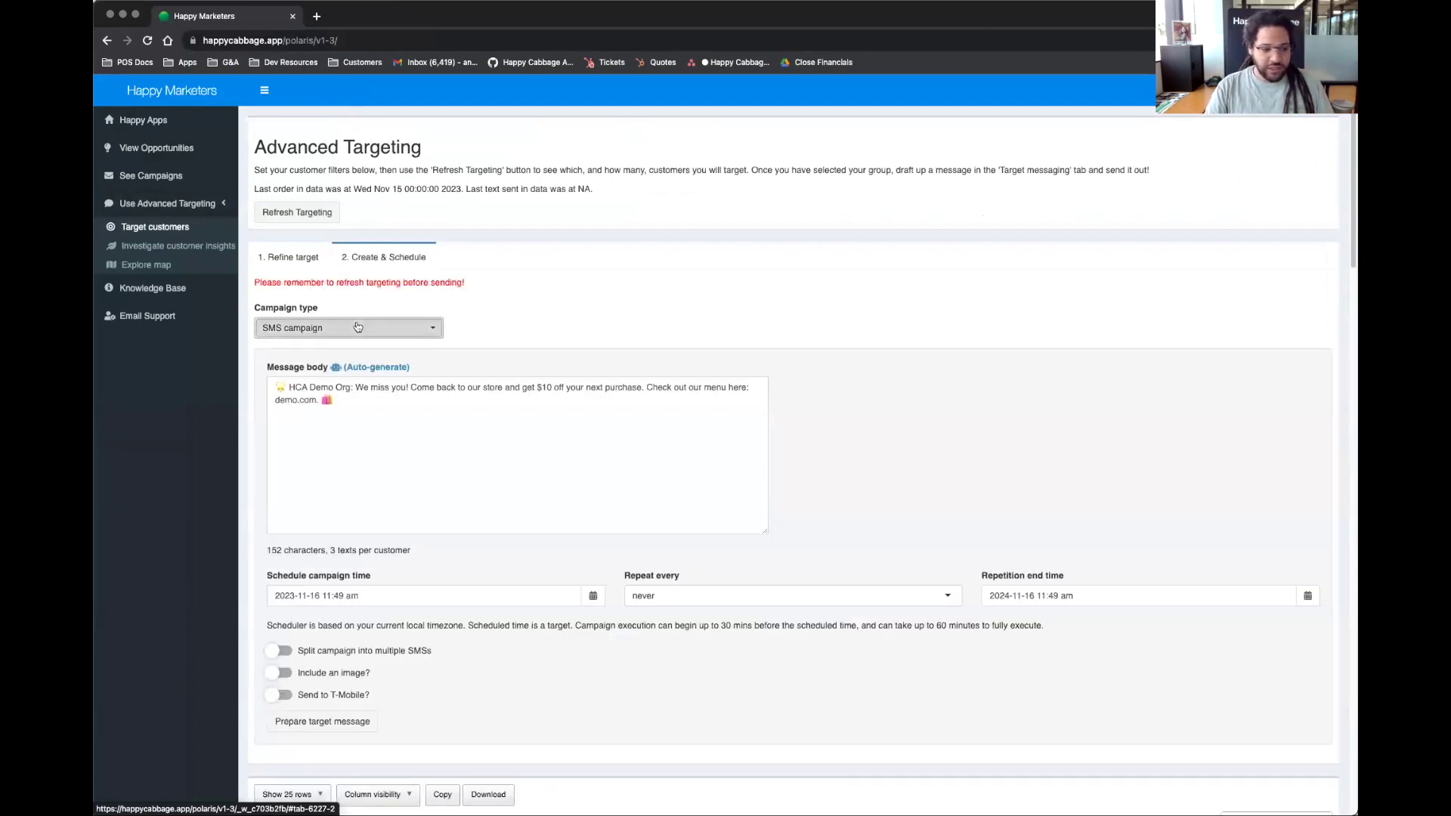
{"action": "left_click", "coordinate": [303, 366]}
{"action": "scroll", "coordinate": [621, 304], "scroll_direction": "down", "scroll_amount": 3}
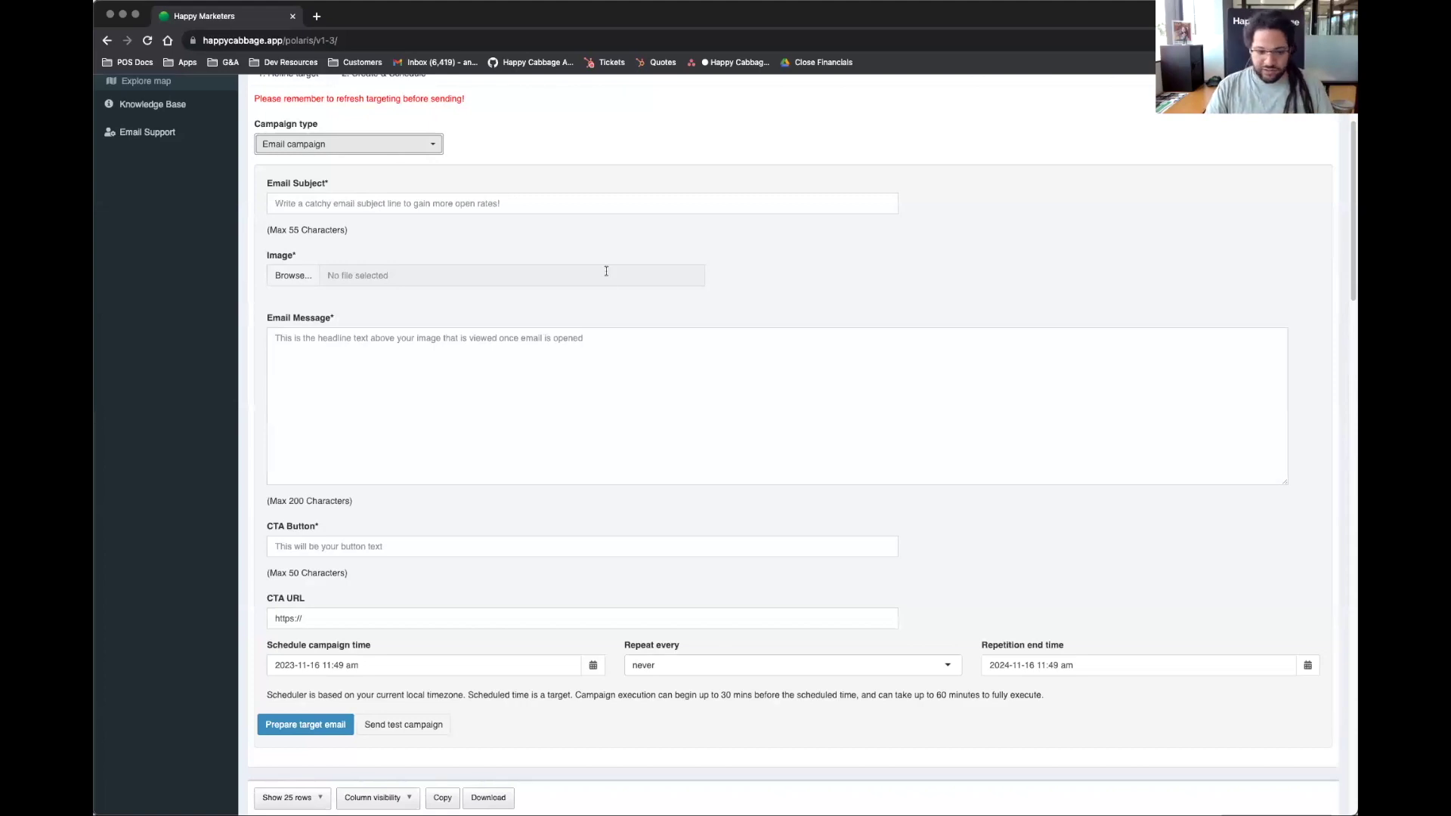
{"action": "scroll", "coordinate": [611, 298], "scroll_direction": "down", "scroll_amount": 1}
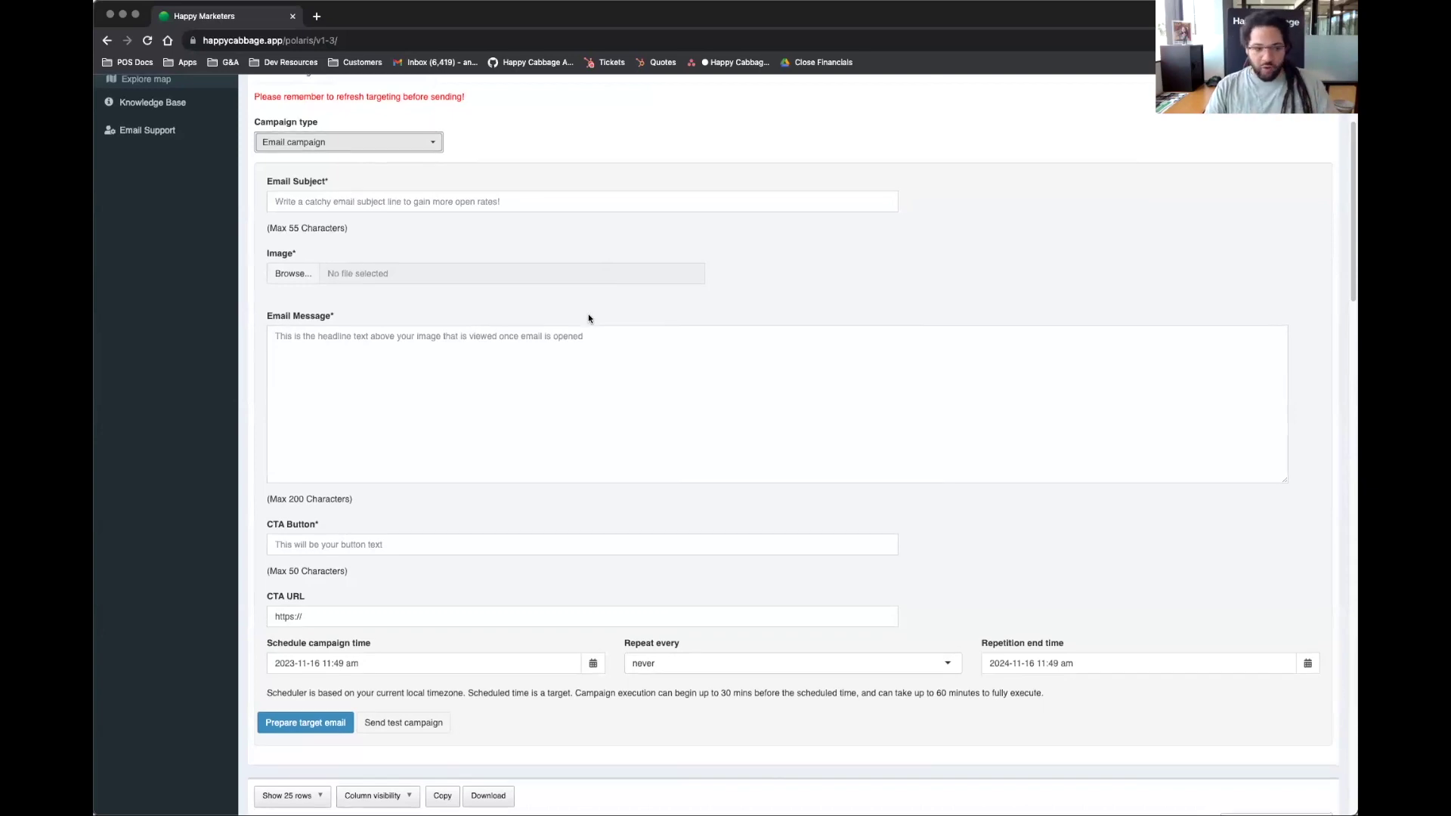
{"action": "scroll", "coordinate": [588, 315], "scroll_direction": "up", "scroll_amount": 1}
Step: Enable the Filter Products option for the target segment and review its brand, category and strain filters
{"action": "left_click", "coordinate": [327, 127]}
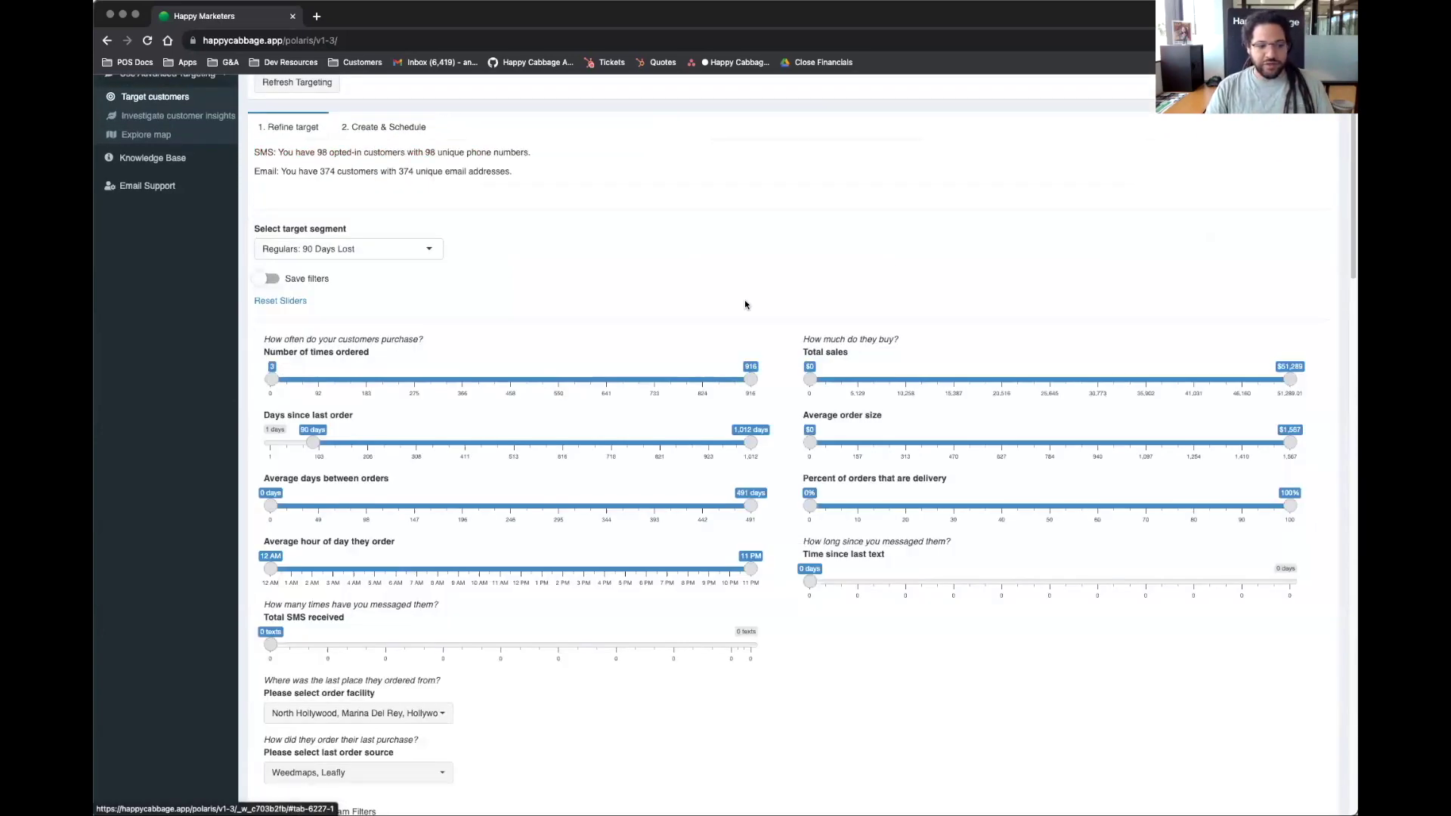
{"action": "scroll", "coordinate": [765, 343], "scroll_direction": "down", "scroll_amount": 3}
{"action": "scroll", "coordinate": [472, 597], "scroll_direction": "down", "scroll_amount": 1}
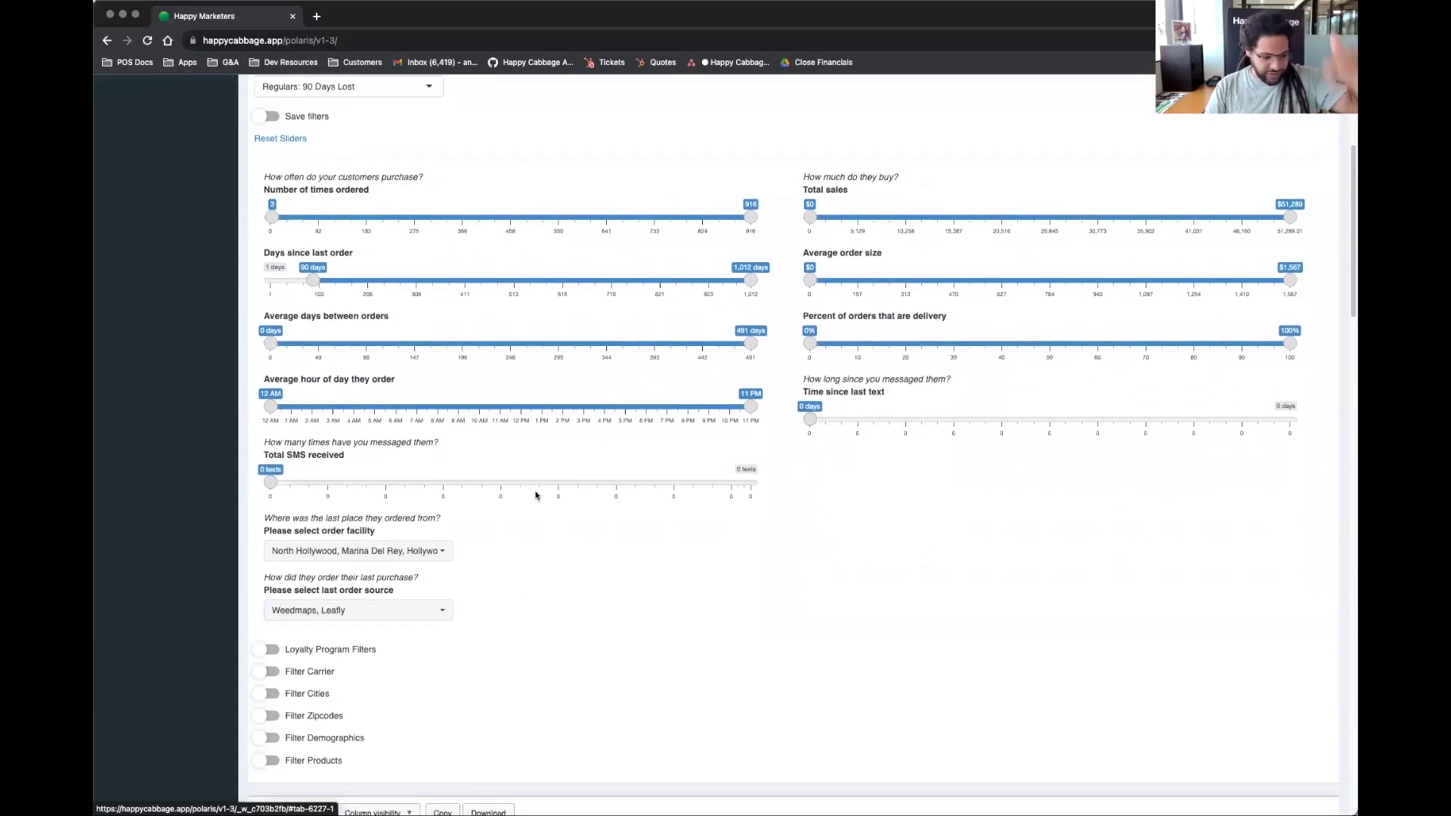
{"action": "scroll", "coordinate": [454, 597], "scroll_direction": "down", "scroll_amount": 2}
{"action": "left_click", "coordinate": [271, 693]}
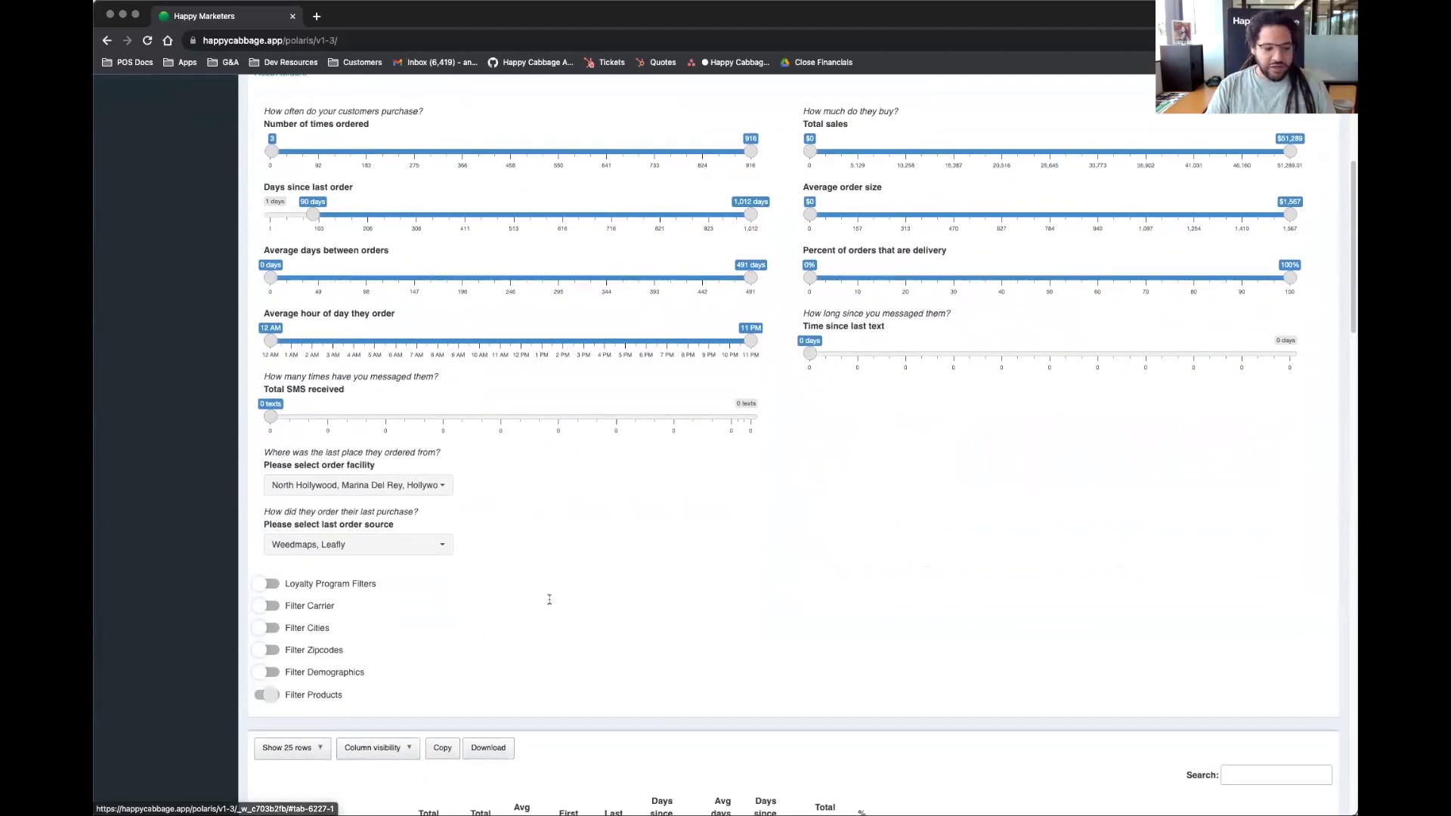
{"action": "scroll", "coordinate": [529, 567], "scroll_direction": "down", "scroll_amount": 10}
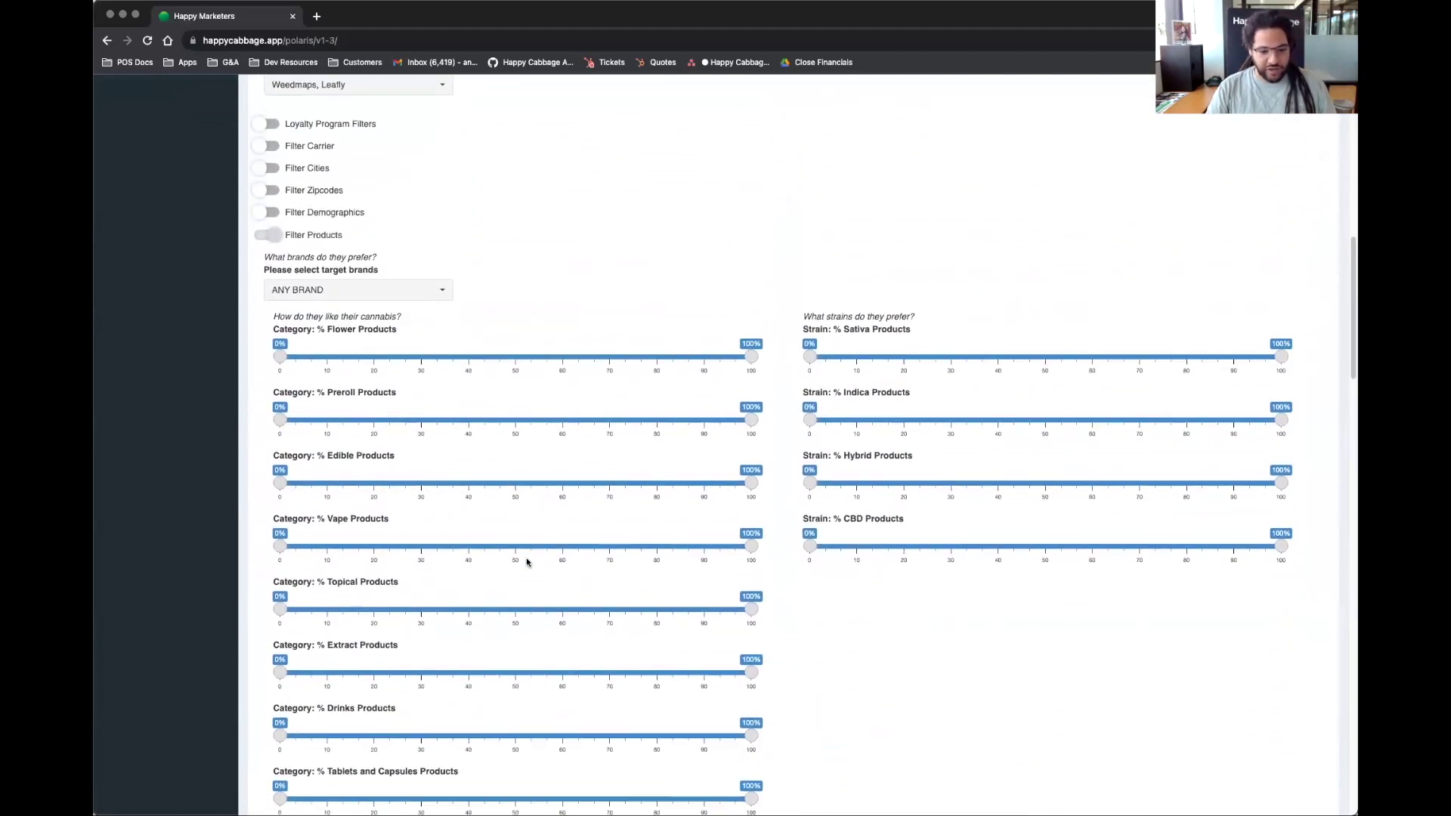
{"action": "scroll", "coordinate": [486, 350], "scroll_direction": "down", "scroll_amount": 1}
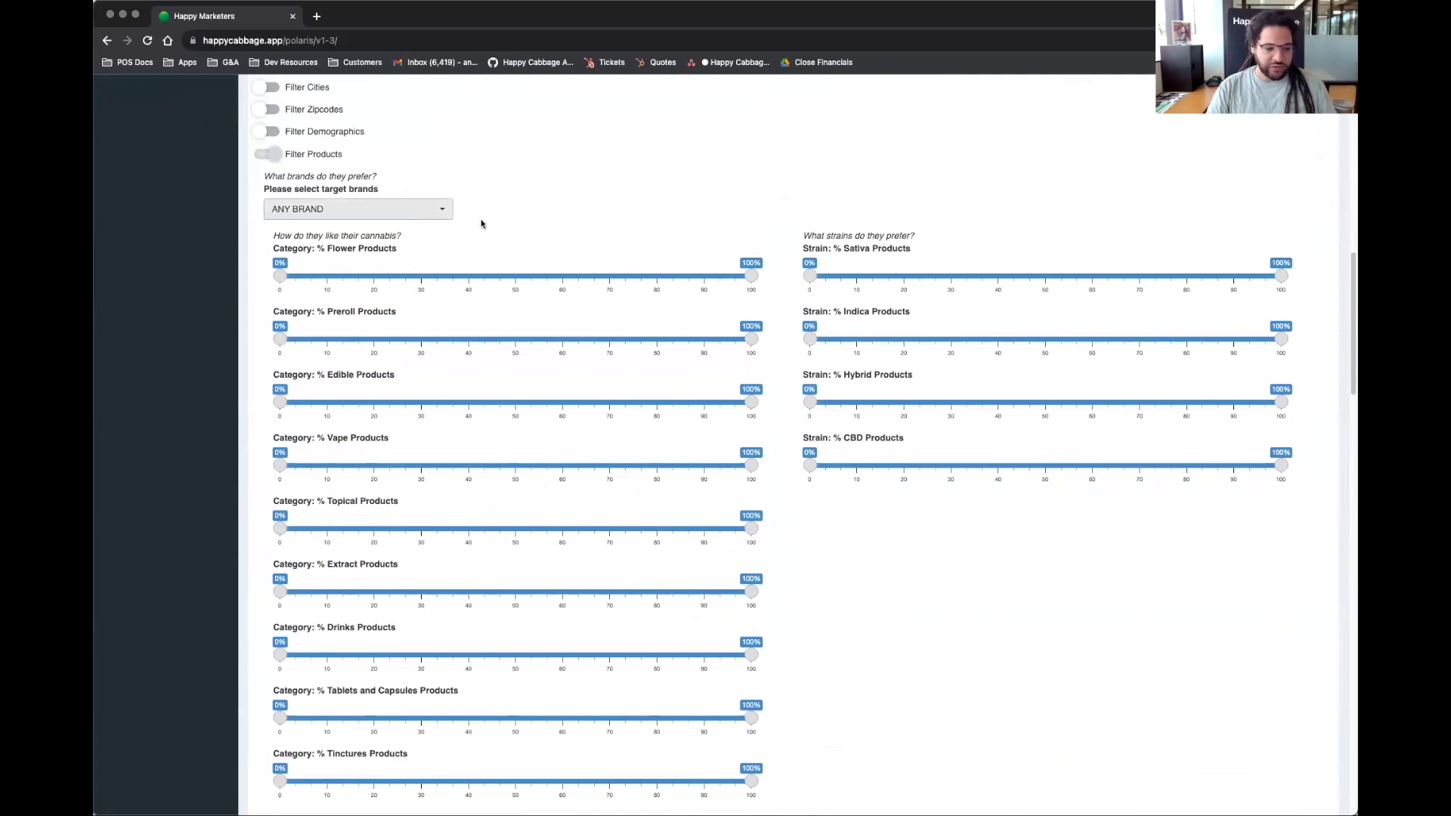
{"action": "scroll", "coordinate": [529, 340], "scroll_direction": "up", "scroll_amount": 6}
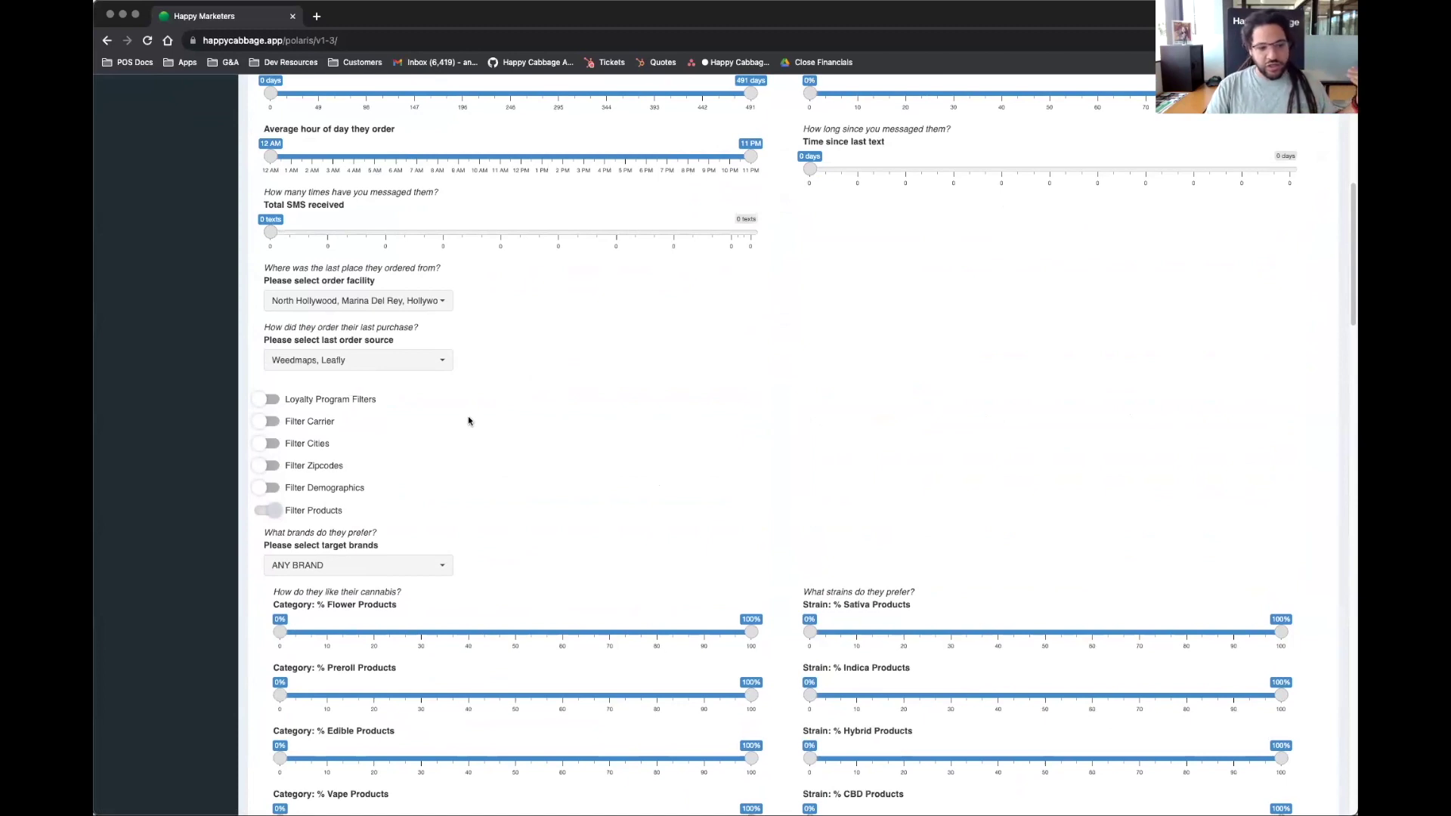
{"action": "scroll", "coordinate": [495, 432], "scroll_direction": "up", "scroll_amount": 2}
{"action": "scroll", "coordinate": [499, 436], "scroll_direction": "up", "scroll_amount": 8}
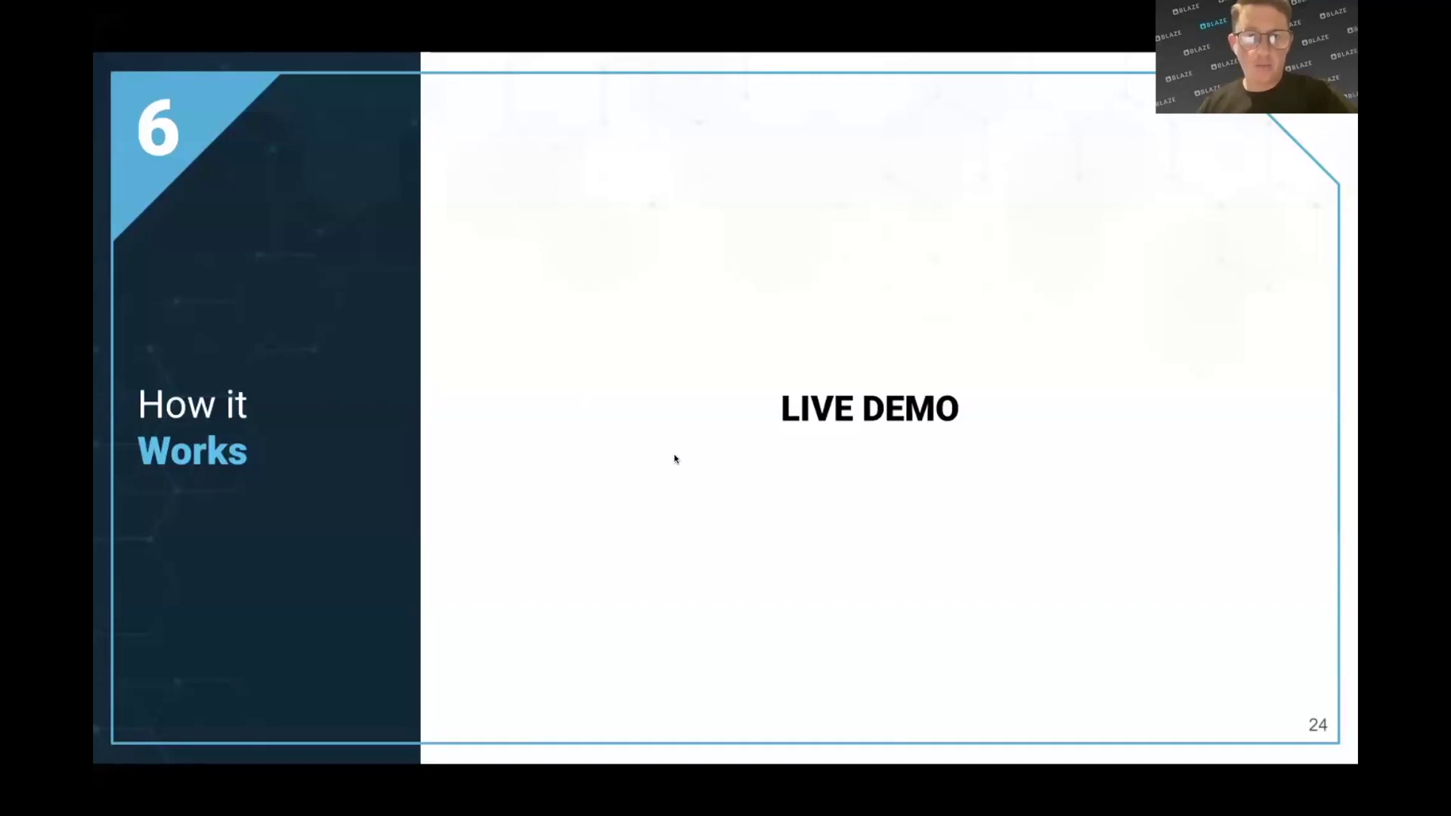
{"action": "key", "text": "Right"}
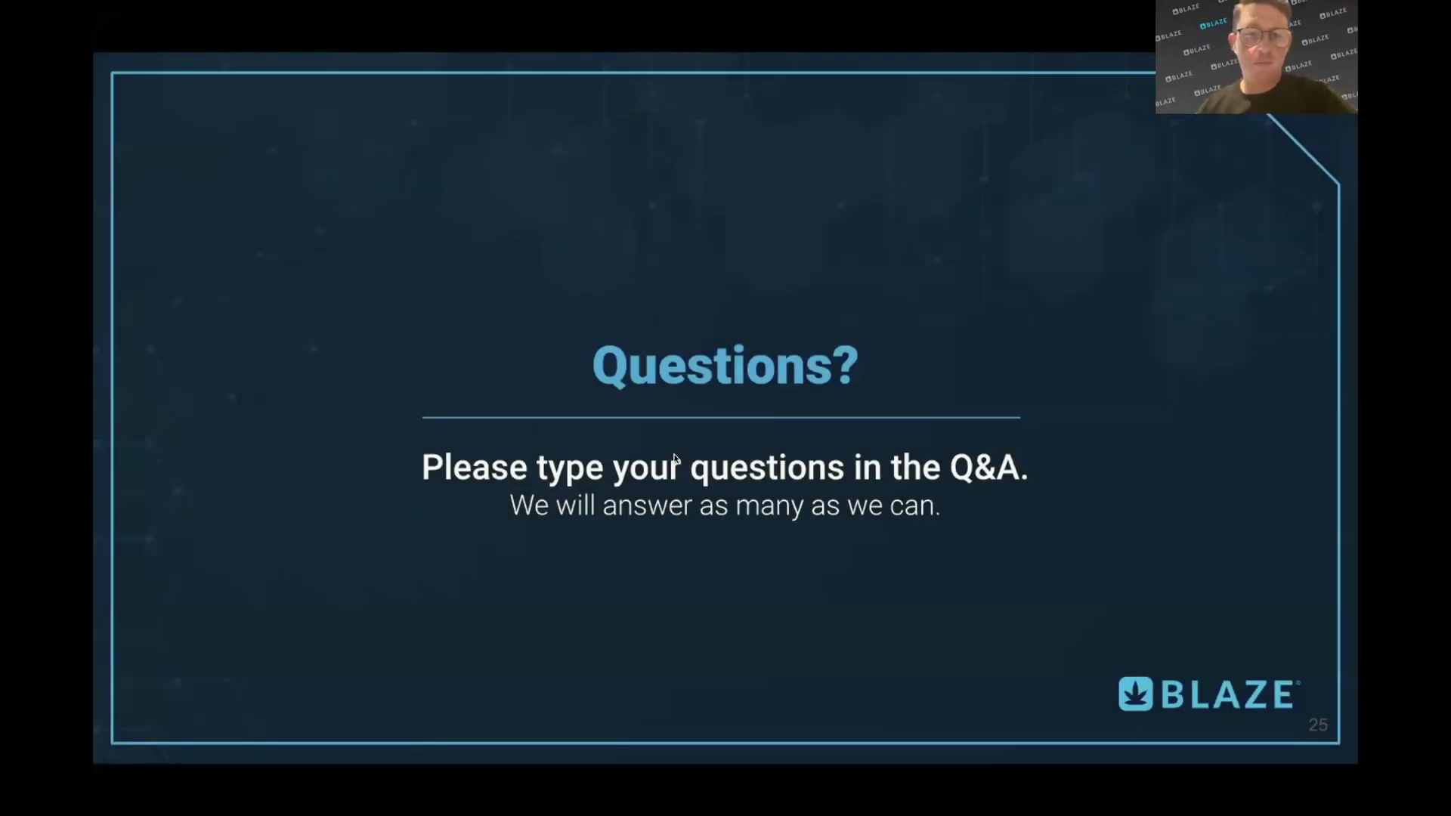